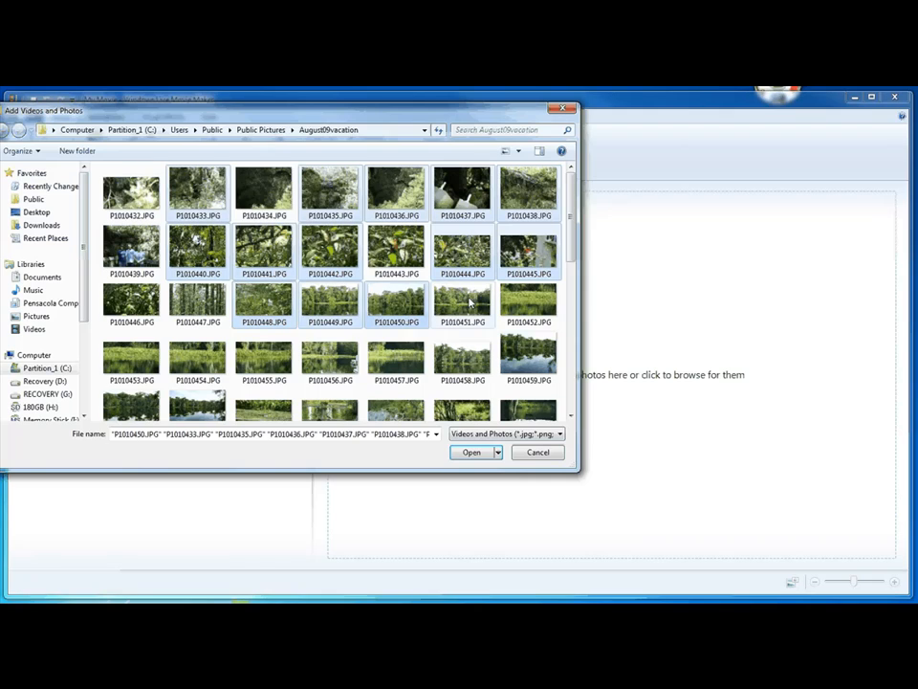
- Add P1010451, P1010452, P1010458 and P1010459 to the photo selection, and duplicate the selected files within the August09vacation folder
{"action": "left_click", "coordinate": [463, 301], "text": "ctrl"}
{"action": "left_click", "coordinate": [528, 301], "text": "ctrl"}
{"action": "left_click", "coordinate": [536, 364], "text": "ctrl"}
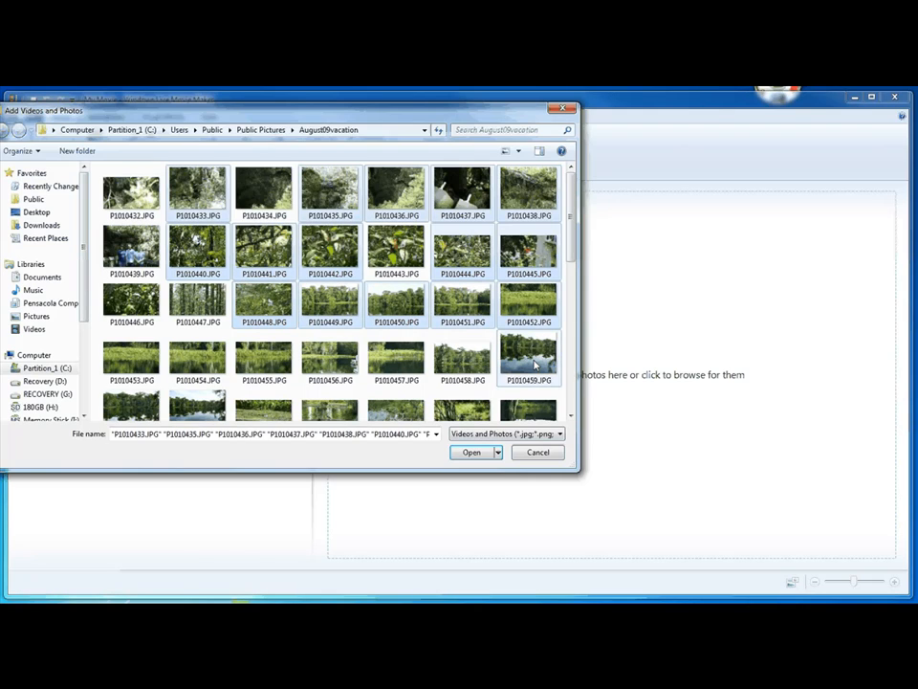
{"action": "key", "text": "ctrl+c"}
{"action": "key", "text": "ctrl+v"}
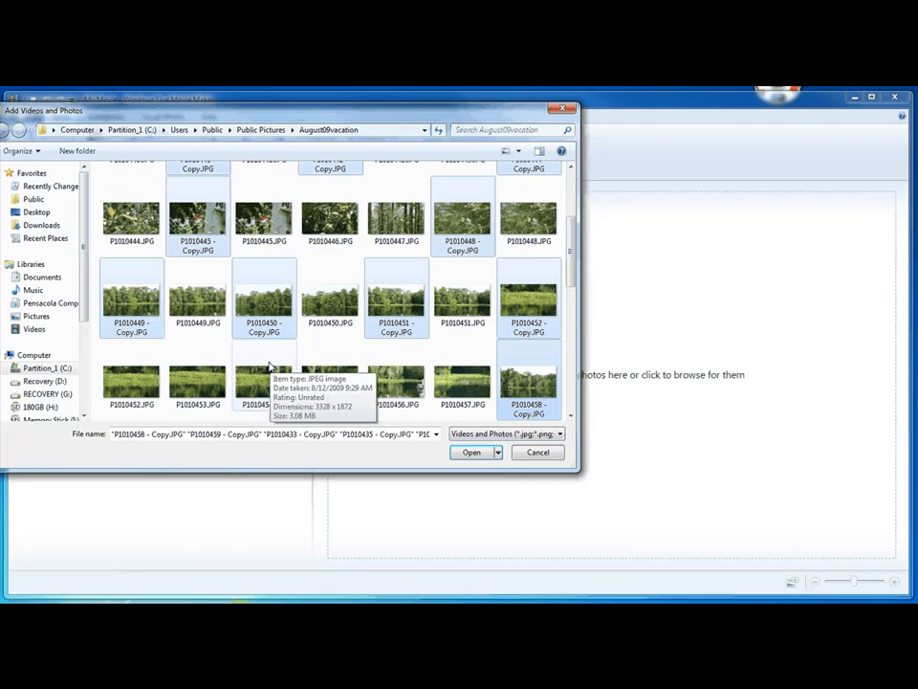
- Add P1010453, P1010454 and P1010466 through P1010469 to the photo selection
{"action": "left_click", "coordinate": [197, 382], "text": "ctrl"}
{"action": "left_click", "coordinate": [264, 382], "text": "ctrl"}
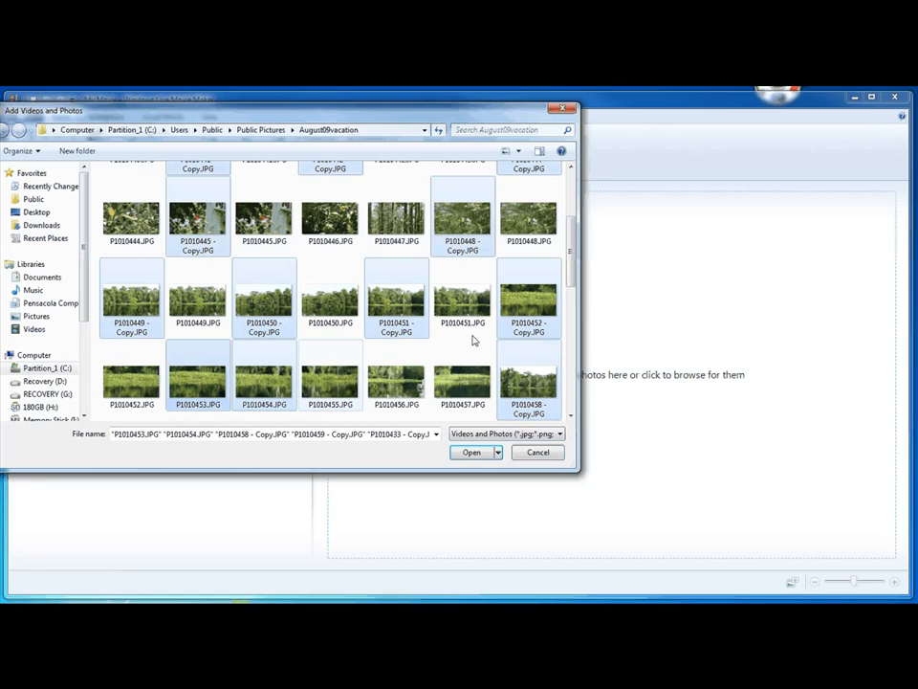
{"action": "left_click_drag", "start_coordinate": [569, 265], "coordinate": [570, 326]}
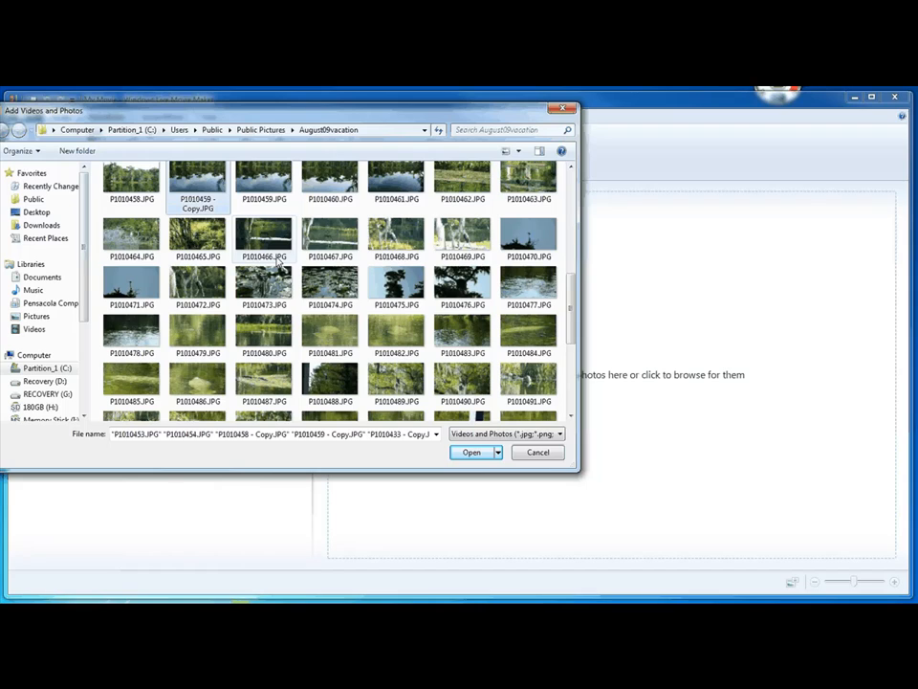
{"action": "left_click", "coordinate": [279, 259], "text": "ctrl"}
{"action": "left_click", "coordinate": [341, 241], "text": "ctrl"}
{"action": "left_click", "coordinate": [396, 241], "text": "ctrl"}
{"action": "left_click", "coordinate": [453, 247], "text": "ctrl"}
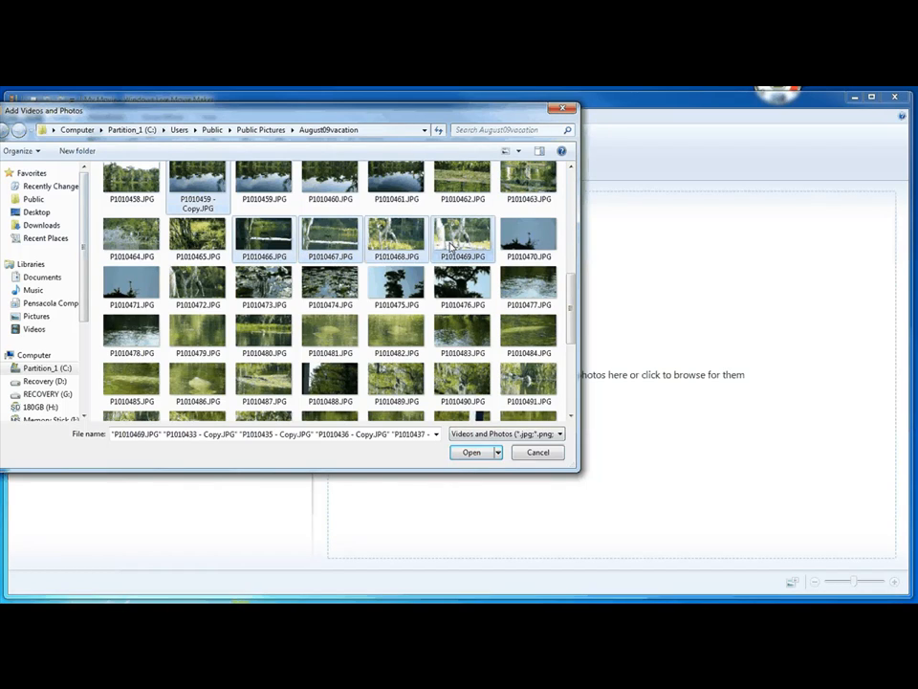
- Extend the photo selection with P1010473, P1010474, P1010475, P1010479, P1010480, P1010482, P1010483 and P1010484
{"action": "left_click", "coordinate": [396, 285], "text": "ctrl"}
{"action": "left_click", "coordinate": [304, 290], "text": "ctrl"}
{"action": "left_click", "coordinate": [266, 284], "text": "ctrl"}
{"action": "left_click", "coordinate": [259, 332], "text": "ctrl"}
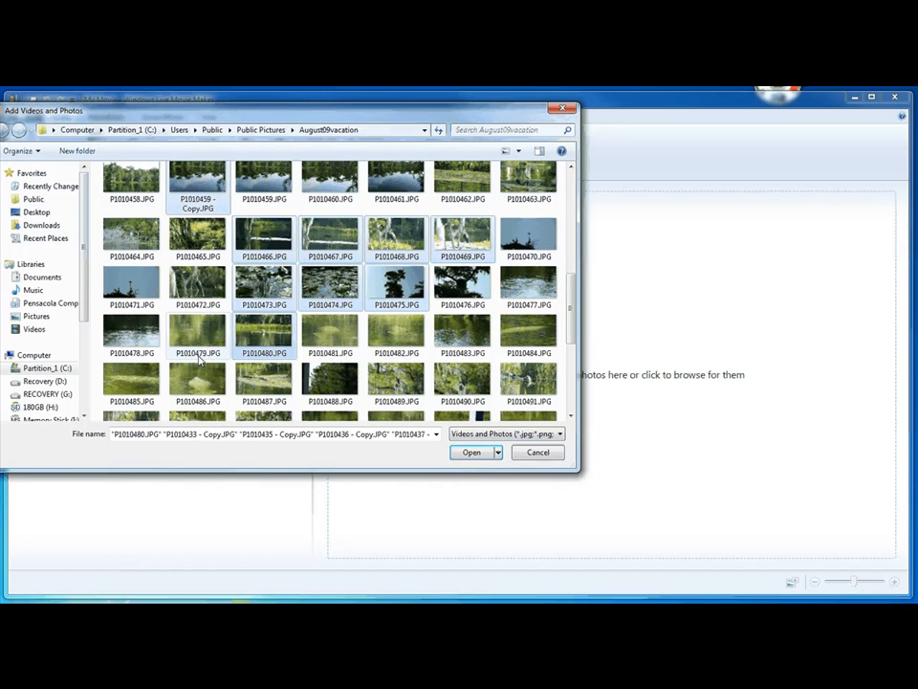
{"action": "left_click", "coordinate": [200, 344], "text": "ctrl"}
{"action": "left_click", "coordinate": [395, 326], "text": "ctrl"}
{"action": "left_click", "coordinate": [483, 334], "text": "ctrl"}
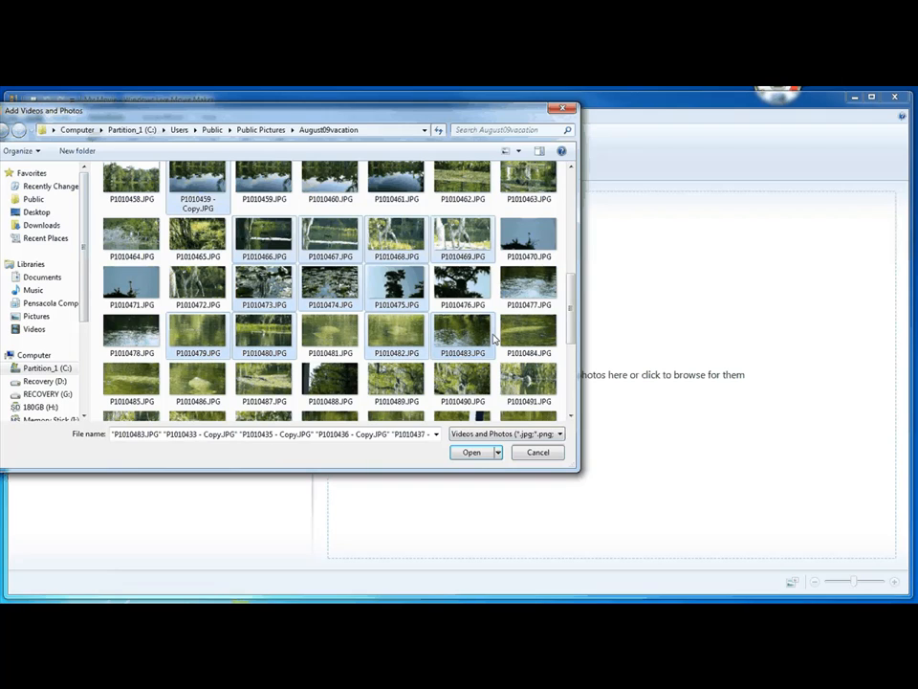
{"action": "left_click", "coordinate": [526, 330], "text": "ctrl"}
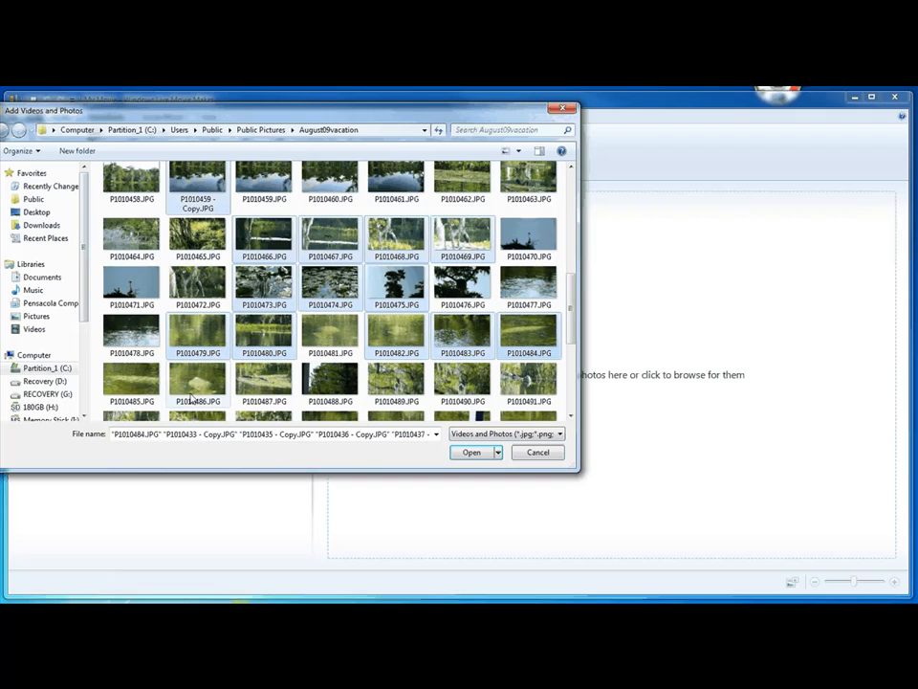
- Include P1010486, P1010488, P1010495, P1010496, P1010500 and P1010501 in the photo selection
{"action": "left_click", "coordinate": [192, 399], "text": "ctrl"}
{"action": "left_click", "coordinate": [330, 381], "text": "ctrl"}
{"action": "scroll", "coordinate": [475, 346], "scroll_direction": "down", "scroll_amount": 2}
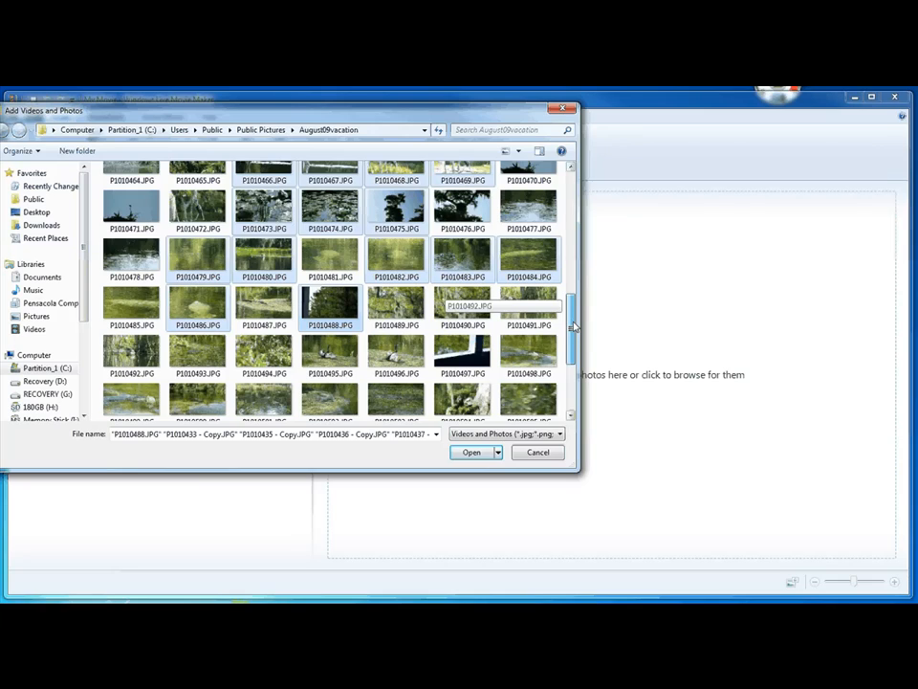
{"action": "scroll", "coordinate": [469, 292], "scroll_direction": "down", "scroll_amount": 2}
{"action": "left_click", "coordinate": [396, 250], "text": "ctrl"}
{"action": "left_click", "coordinate": [325, 251], "text": "ctrl"}
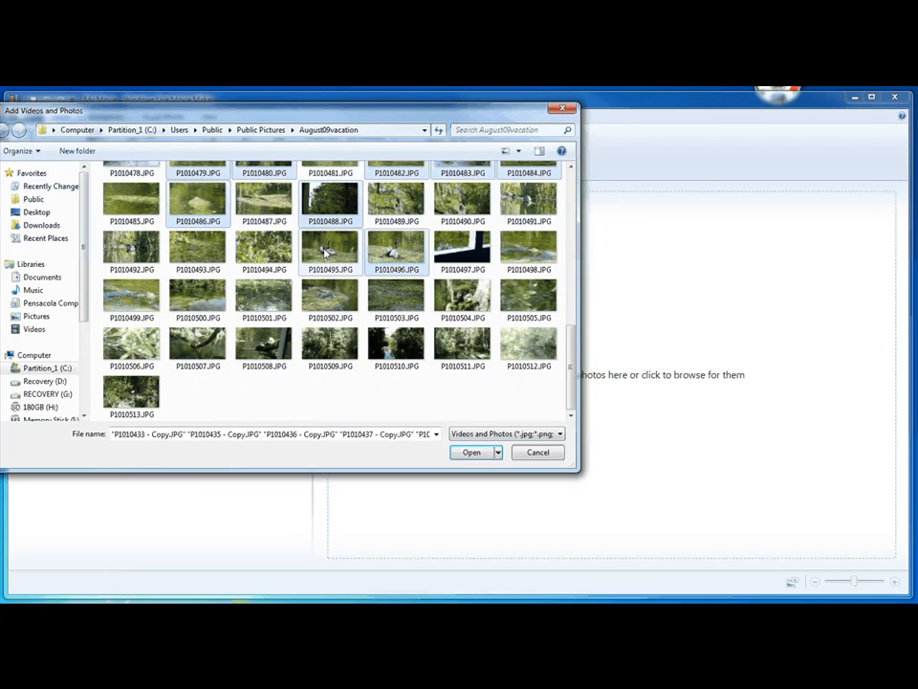
{"action": "left_click", "coordinate": [256, 304], "text": "ctrl"}
{"action": "left_click", "coordinate": [198, 298], "text": "ctrl"}
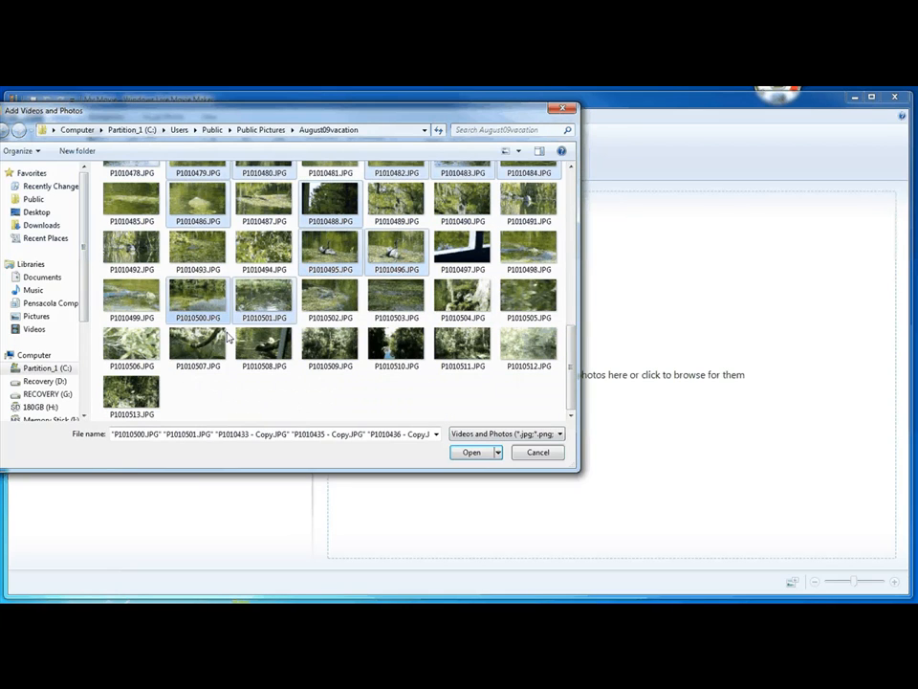
- Add P1010499, P1010508, P1010509, P1010511 and P1010513 to the selection and import all selected photos into the movie
{"action": "left_click", "coordinate": [264, 344], "text": "ctrl"}
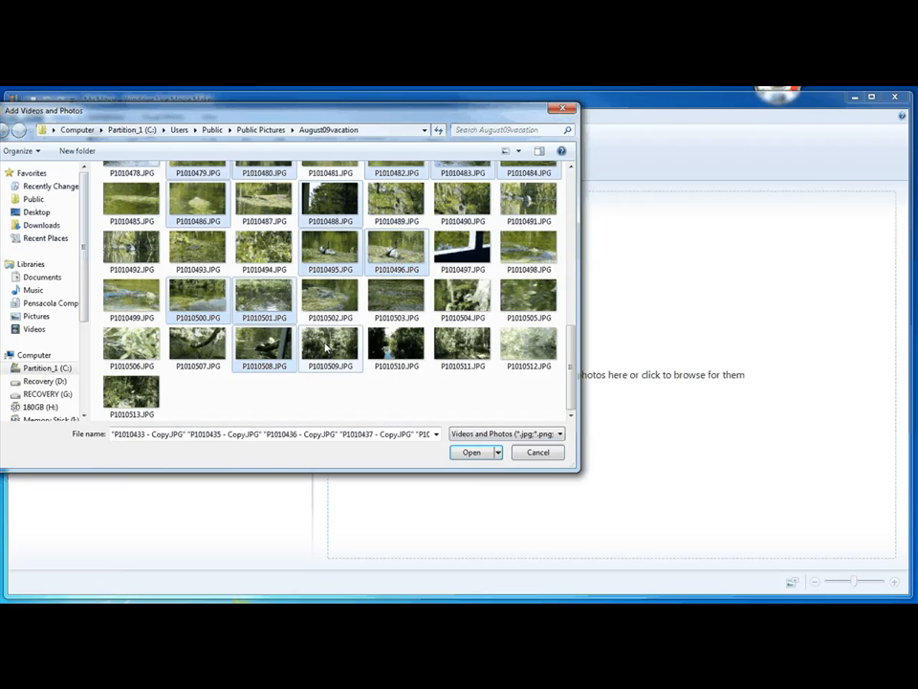
{"action": "left_click", "coordinate": [326, 350], "text": "ctrl"}
{"action": "left_click", "coordinate": [474, 350], "text": "ctrl"}
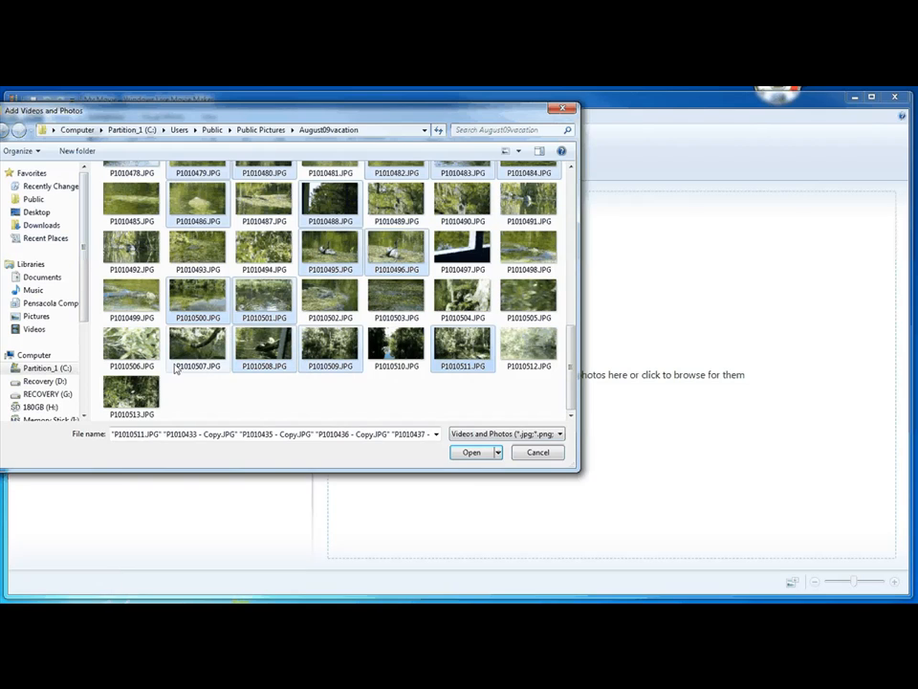
{"action": "left_click", "coordinate": [131, 392], "text": "ctrl"}
{"action": "left_click", "coordinate": [139, 312], "text": "ctrl"}
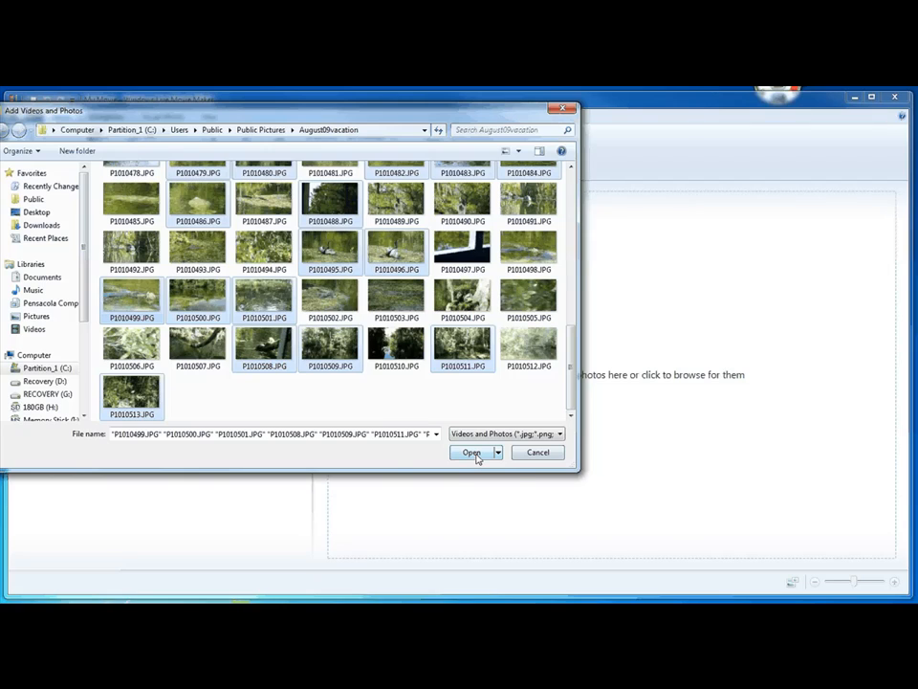
{"action": "left_click", "coordinate": [473, 453]}
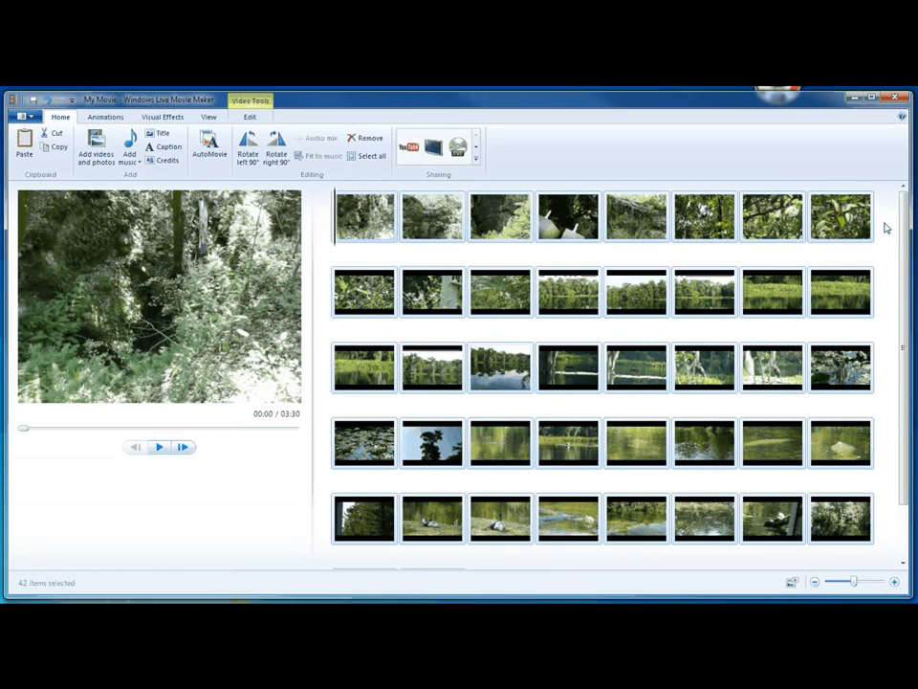
- Look over the imported photos and remove the seventh one, P1010441 - Copy.JPG, from the storyboard
{"action": "scroll", "coordinate": [896, 316], "scroll_direction": "down", "scroll_amount": 2}
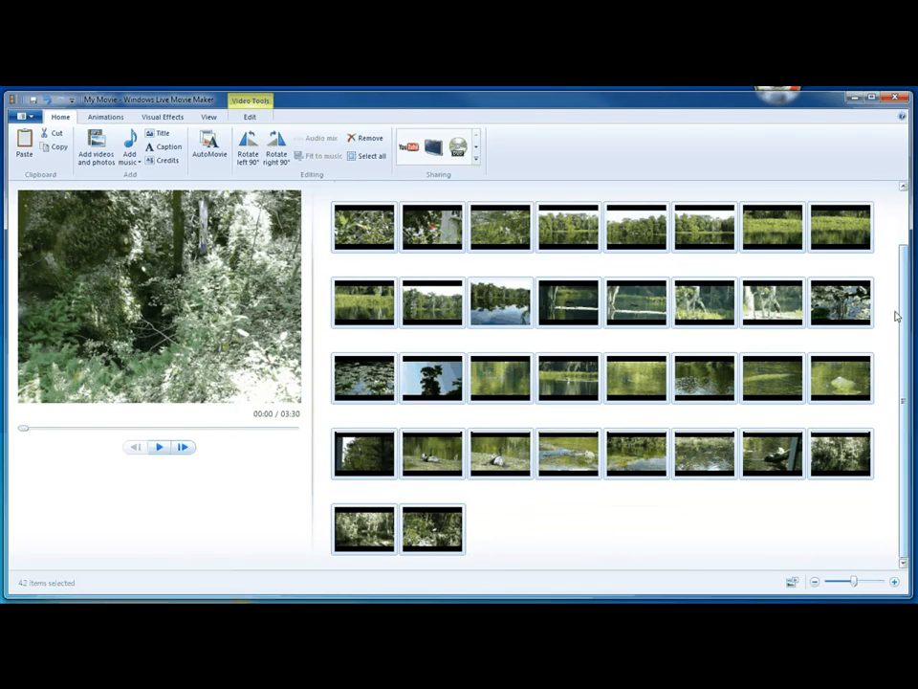
{"action": "scroll", "coordinate": [439, 212], "scroll_direction": "up", "scroll_amount": 2}
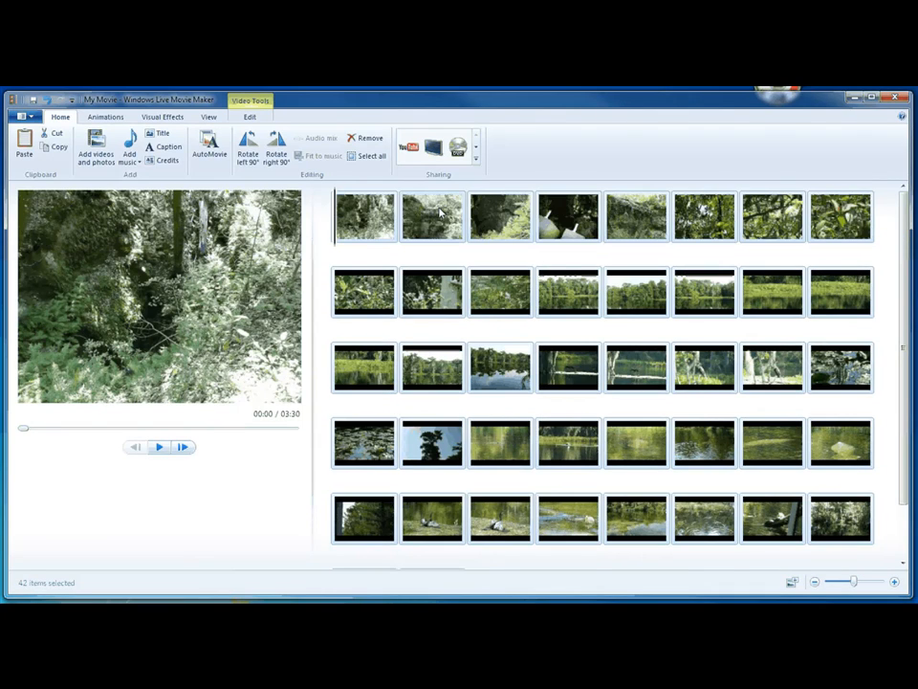
{"action": "left_click", "coordinate": [439, 213]}
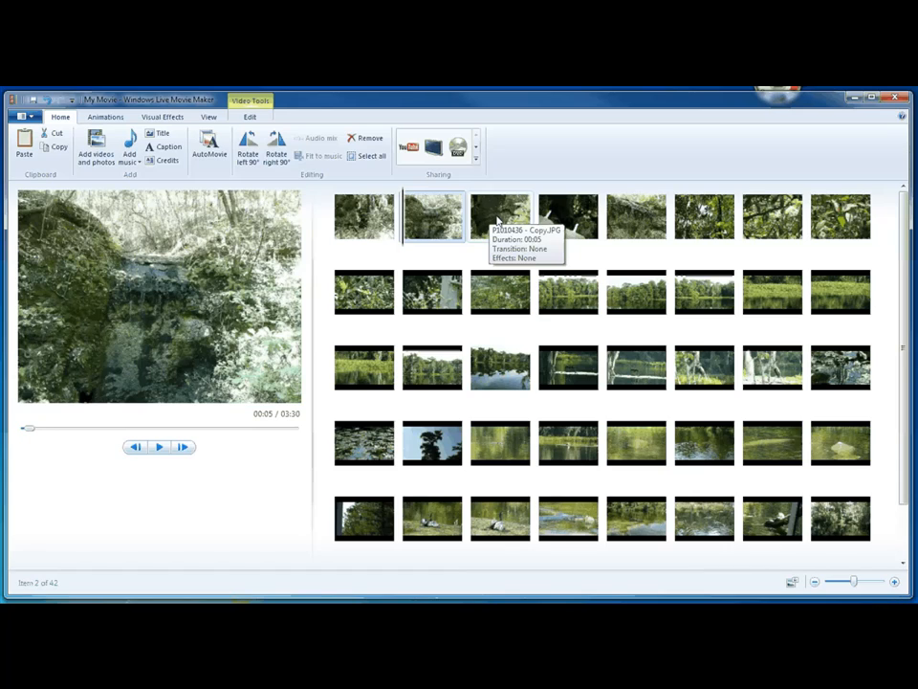
{"action": "left_click", "coordinate": [568, 220]}
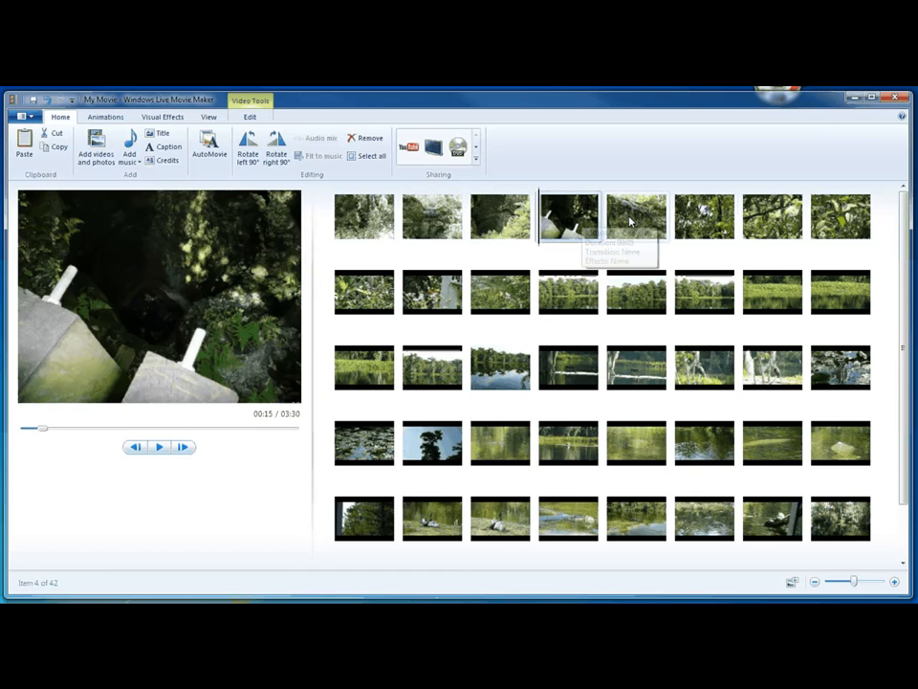
{"action": "left_click", "coordinate": [630, 222]}
{"action": "left_click", "coordinate": [794, 218]}
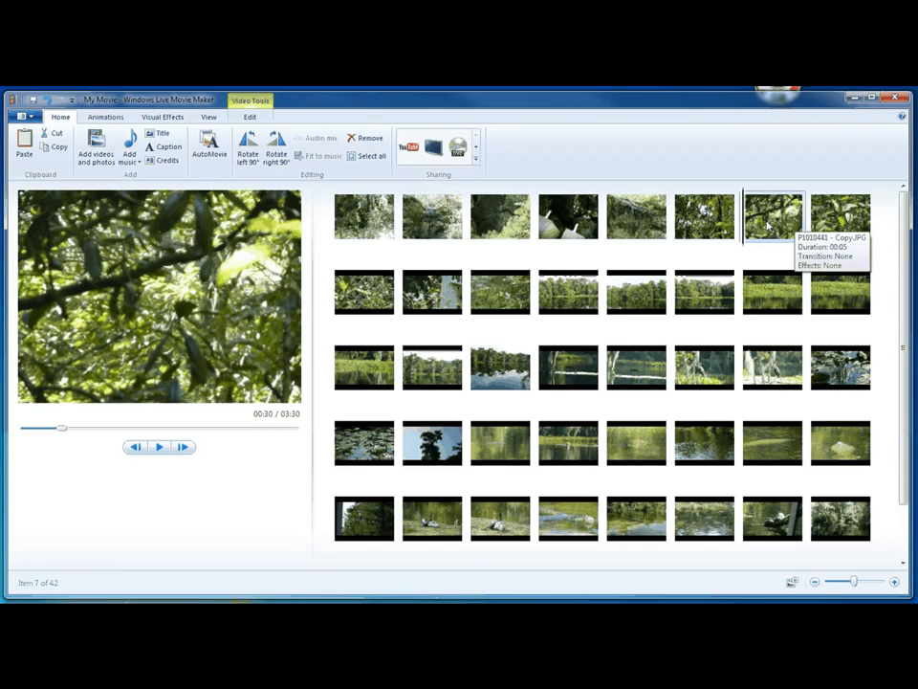
{"action": "right_click", "coordinate": [768, 224]}
{"action": "left_click", "coordinate": [800, 301]}
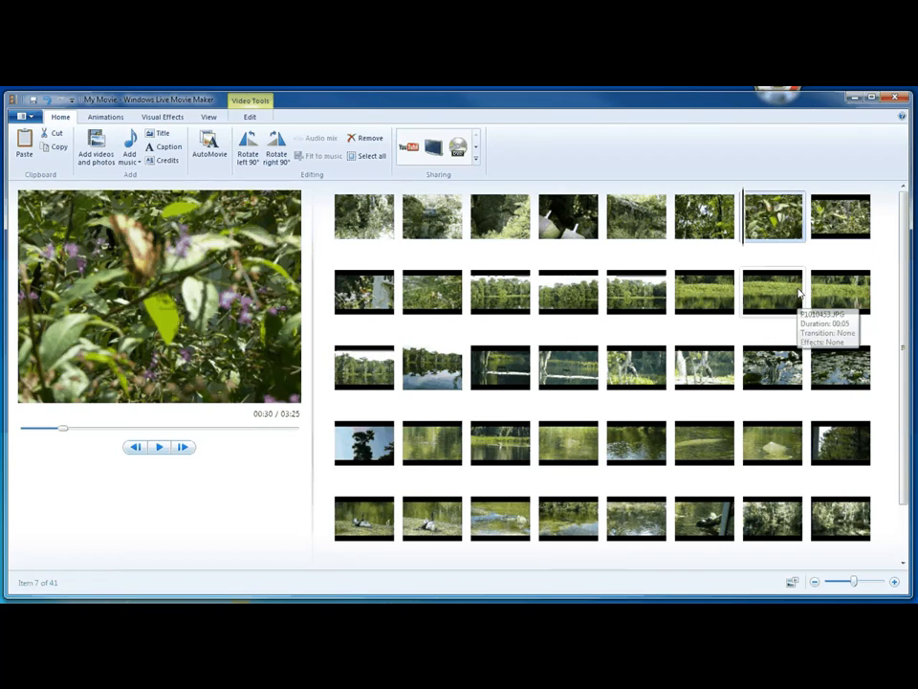
- Preview several more storyboard photos, from the butterfly shots through the lake views to the bird among the trees
{"action": "key", "text": "Right"}
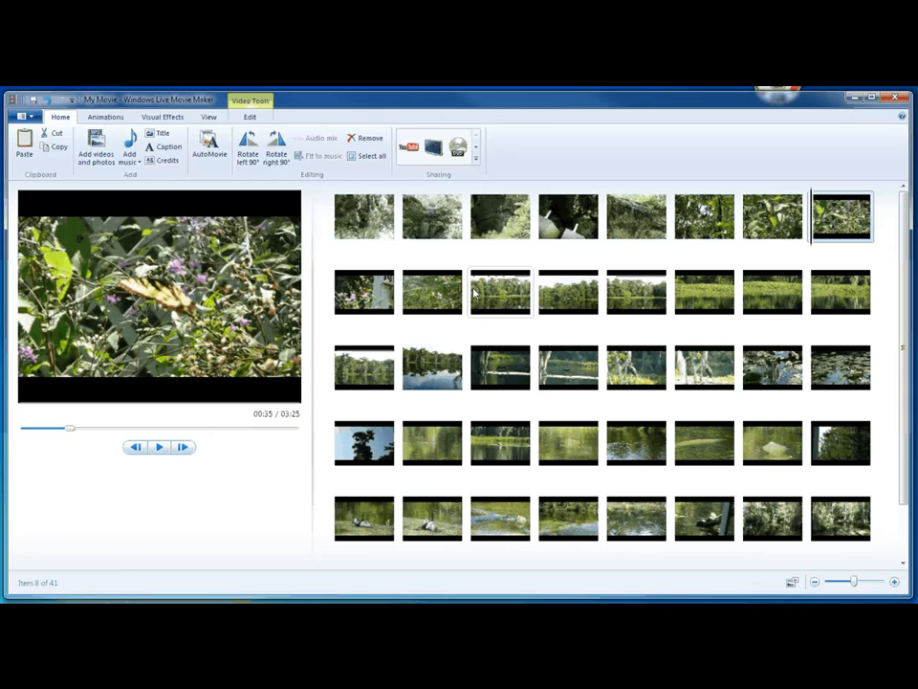
{"action": "left_click", "coordinate": [435, 295]}
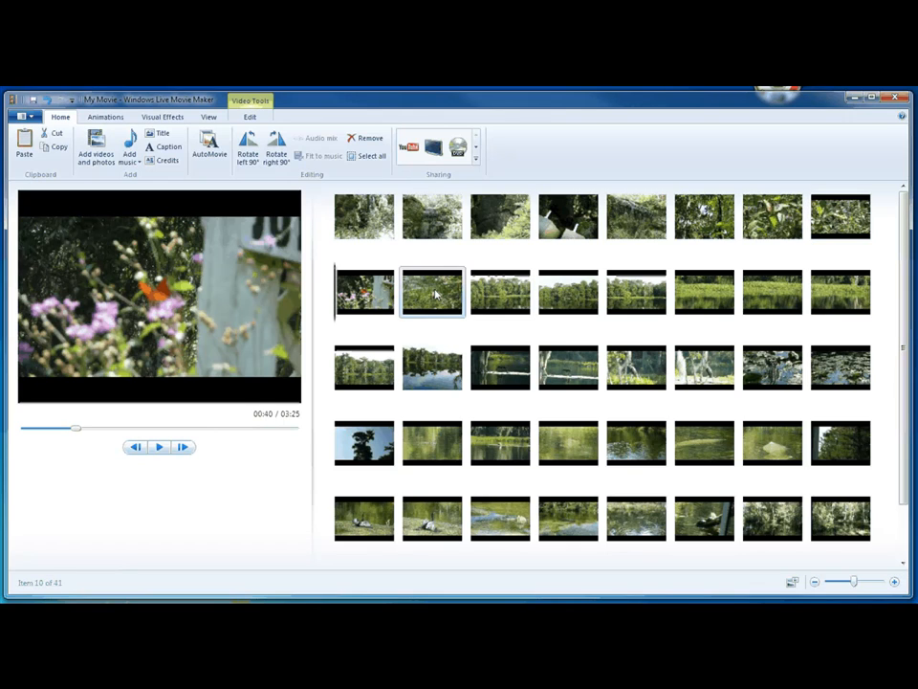
{"action": "left_click", "coordinate": [573, 303]}
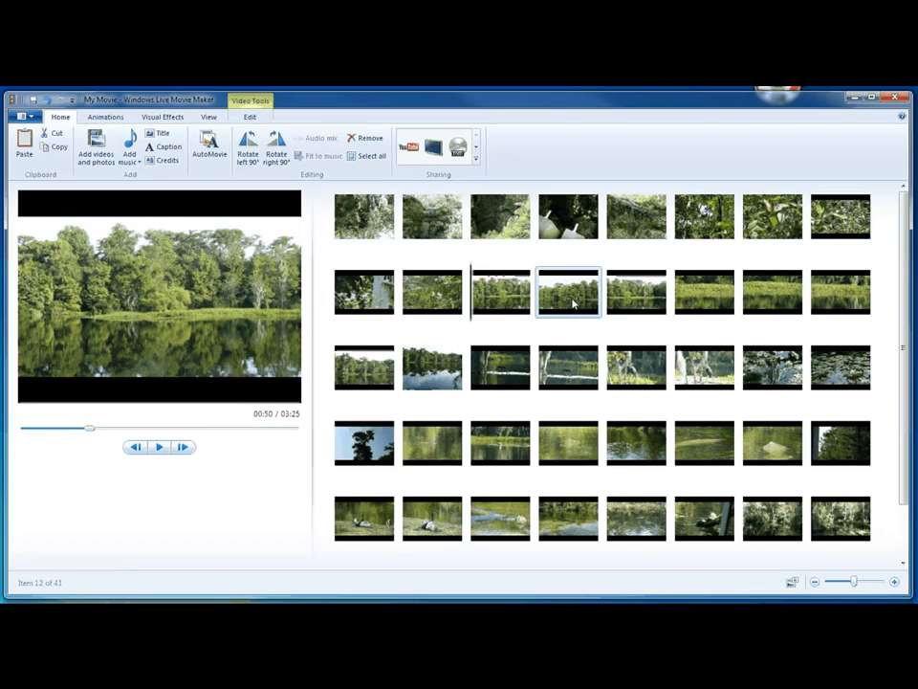
{"action": "left_click", "coordinate": [563, 371]}
{"action": "left_click", "coordinate": [627, 380]}
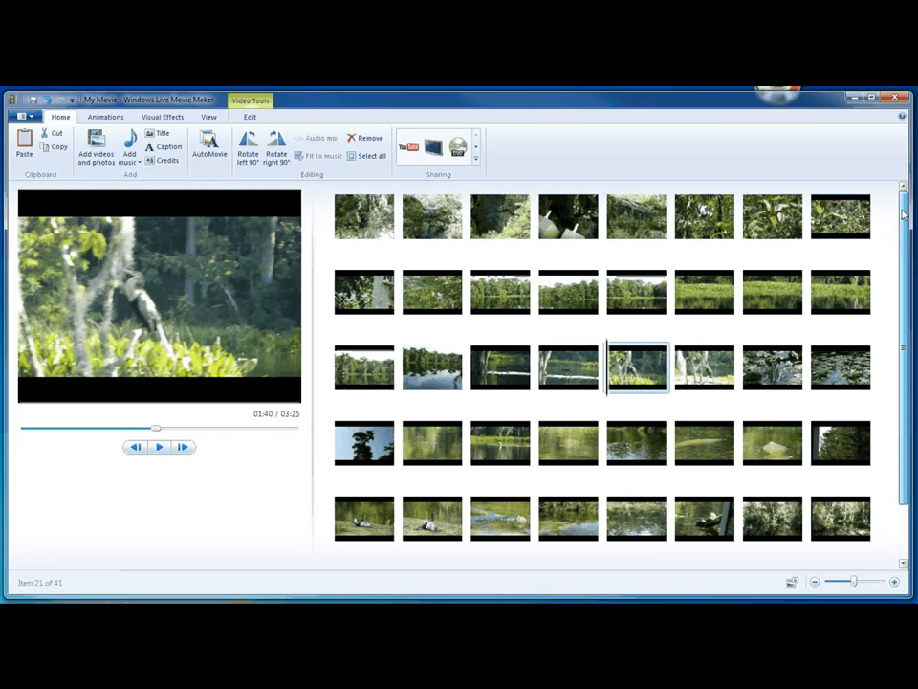
- Run AutoMovie on the project, adding the song "I Guess You're Right (1).wma" from Sample Music as the soundtrack
{"action": "left_click", "coordinate": [211, 143]}
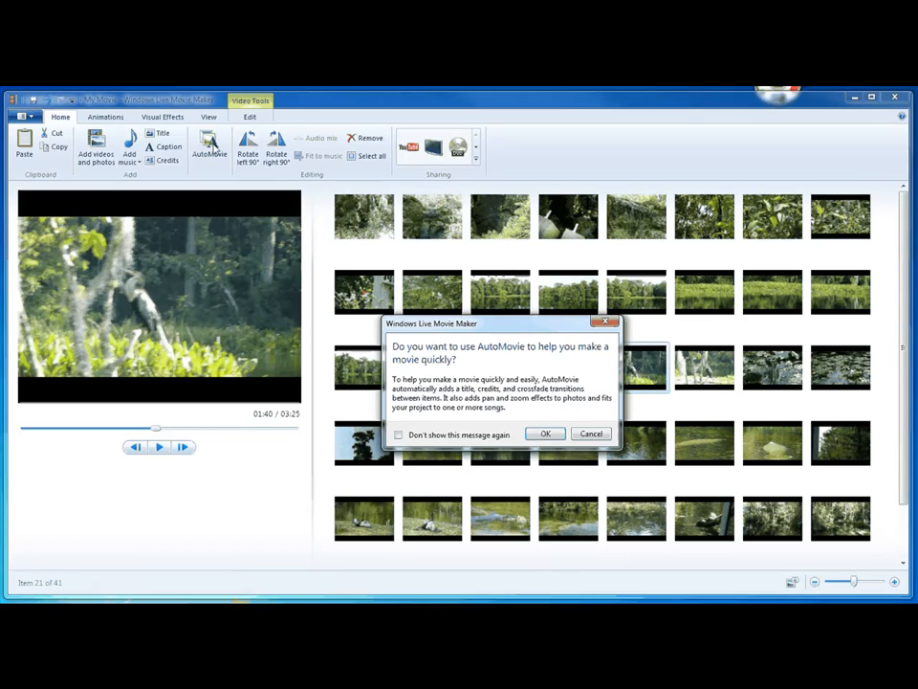
{"action": "left_click", "coordinate": [545, 434]}
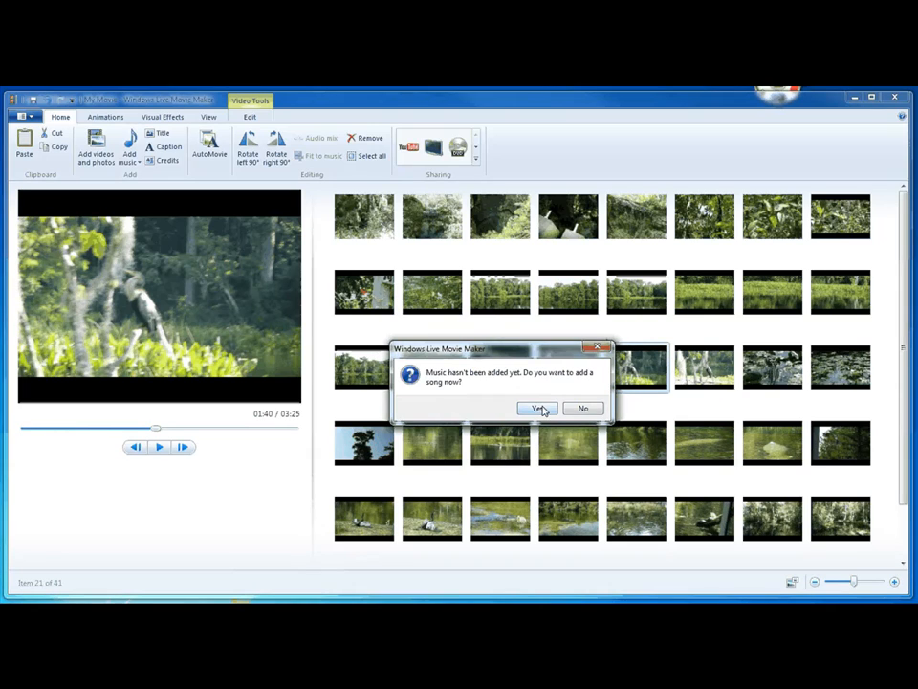
{"action": "left_click", "coordinate": [539, 408]}
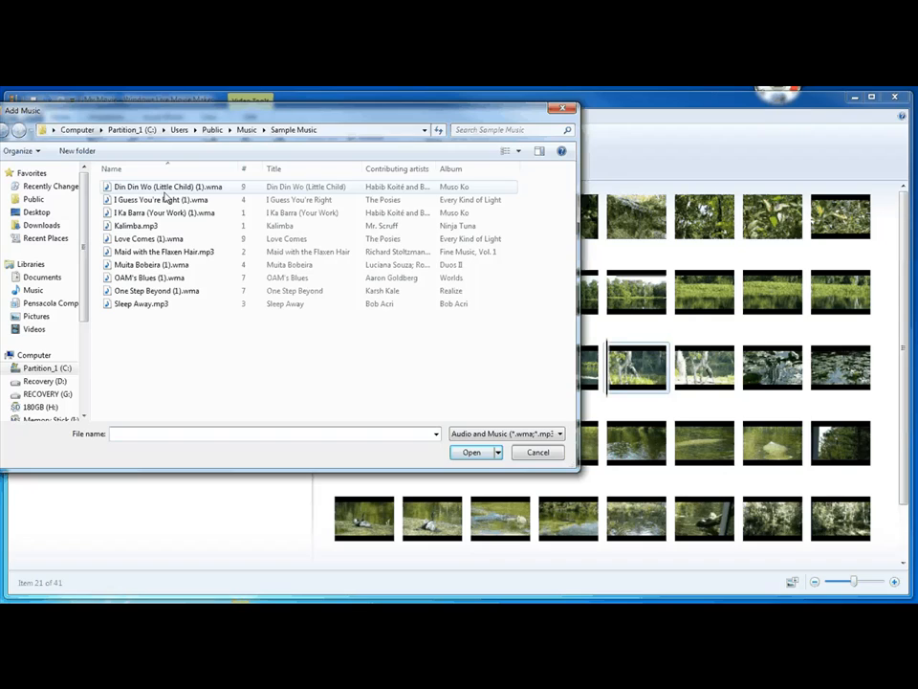
{"action": "left_click", "coordinate": [167, 203]}
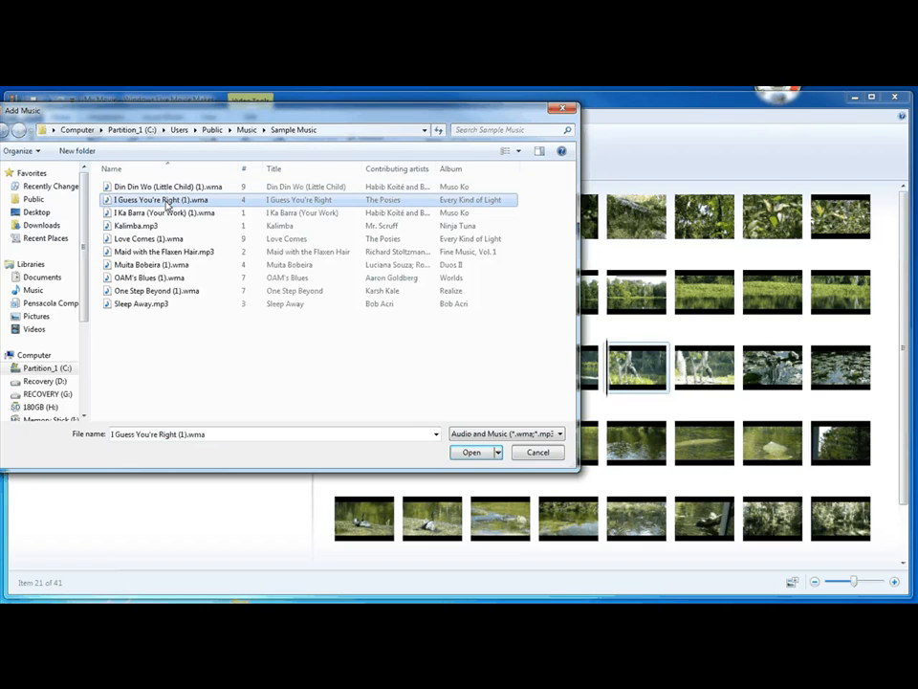
{"action": "left_click", "coordinate": [471, 453]}
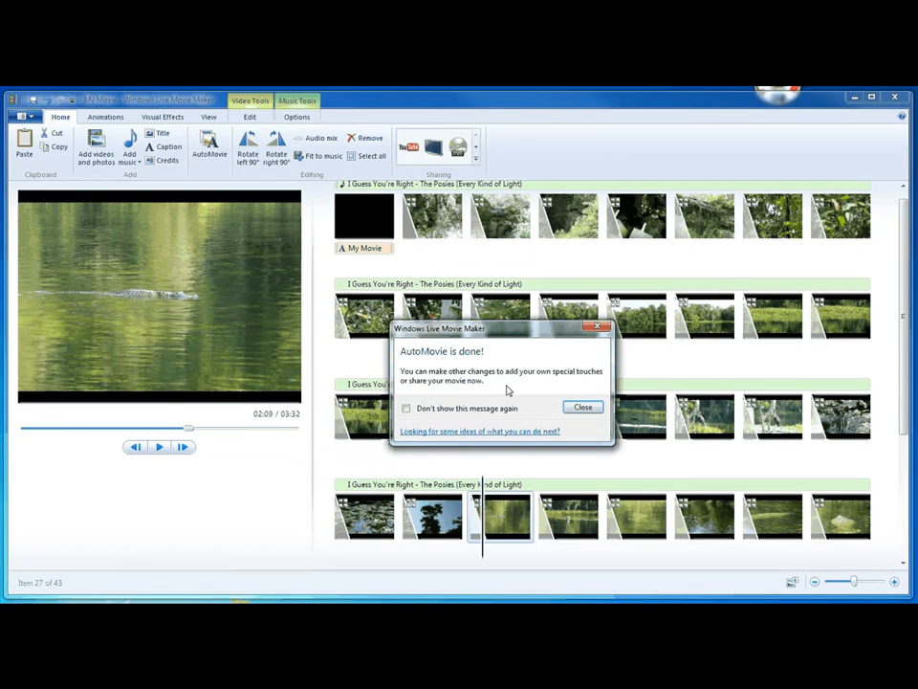
{"action": "left_click", "coordinate": [600, 406]}
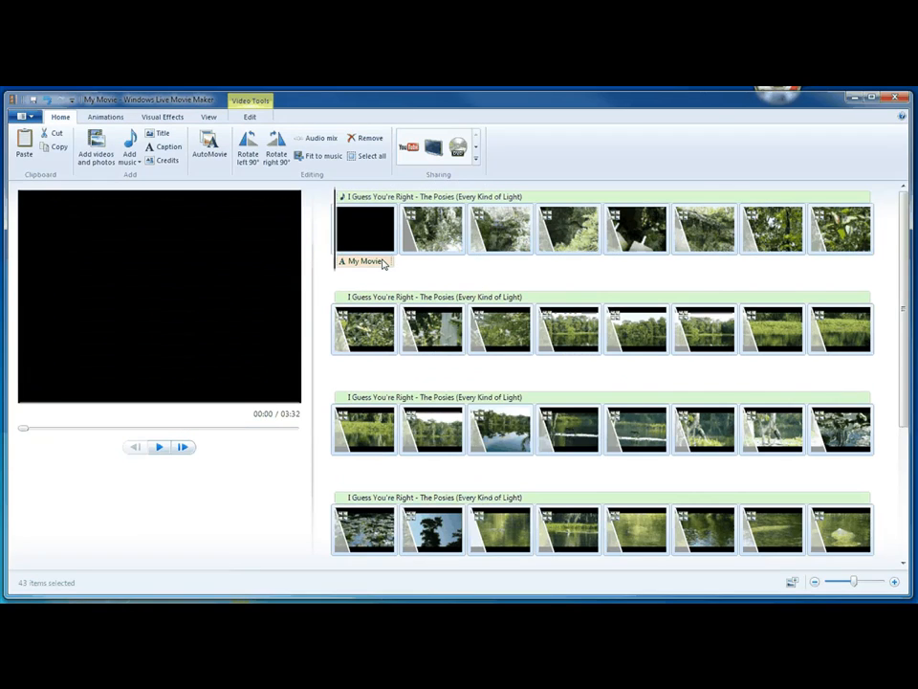
- Move the "My Movie" caption along the opening title clip to a start time of about 0.28 s
{"action": "left_click", "coordinate": [383, 262]}
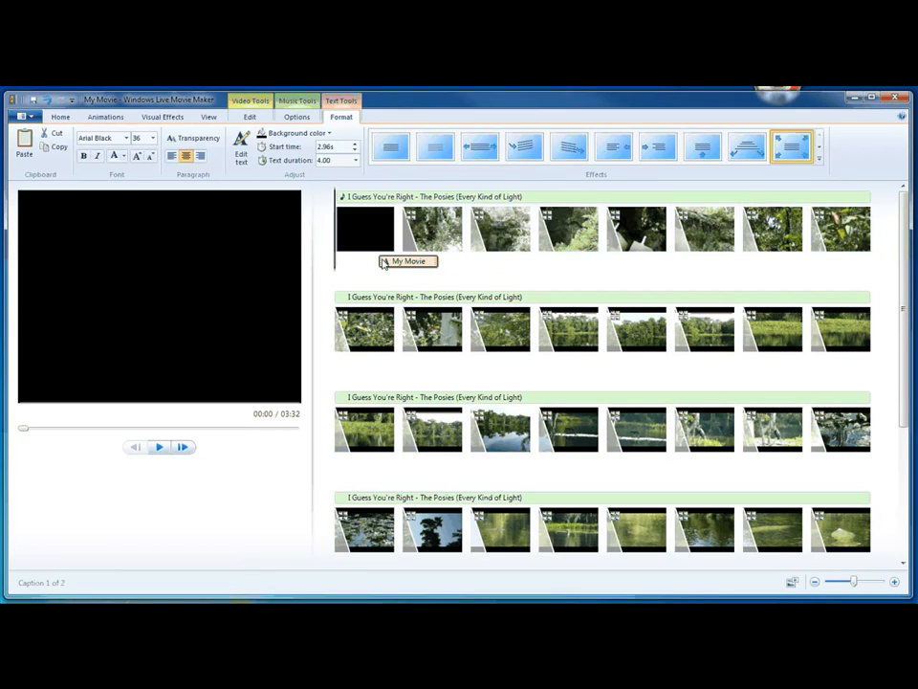
{"action": "left_click", "coordinate": [382, 262]}
{"action": "left_click_drag", "start_coordinate": [415, 263], "coordinate": [356, 266]}
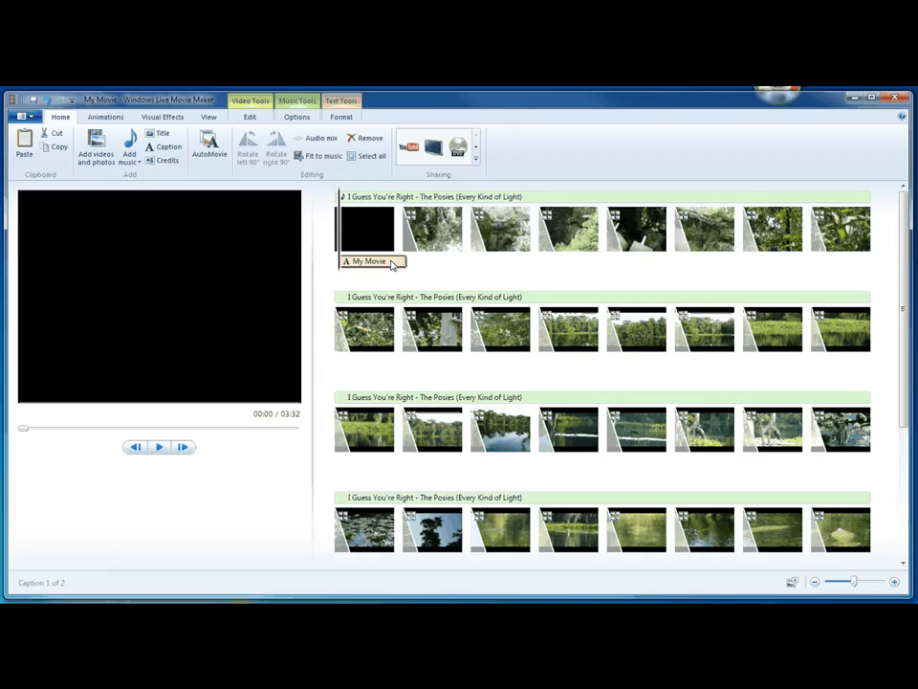
- Change the opening title caption's text from "My Movie" to "My Vacation Movie"
{"action": "left_click", "coordinate": [392, 263]}
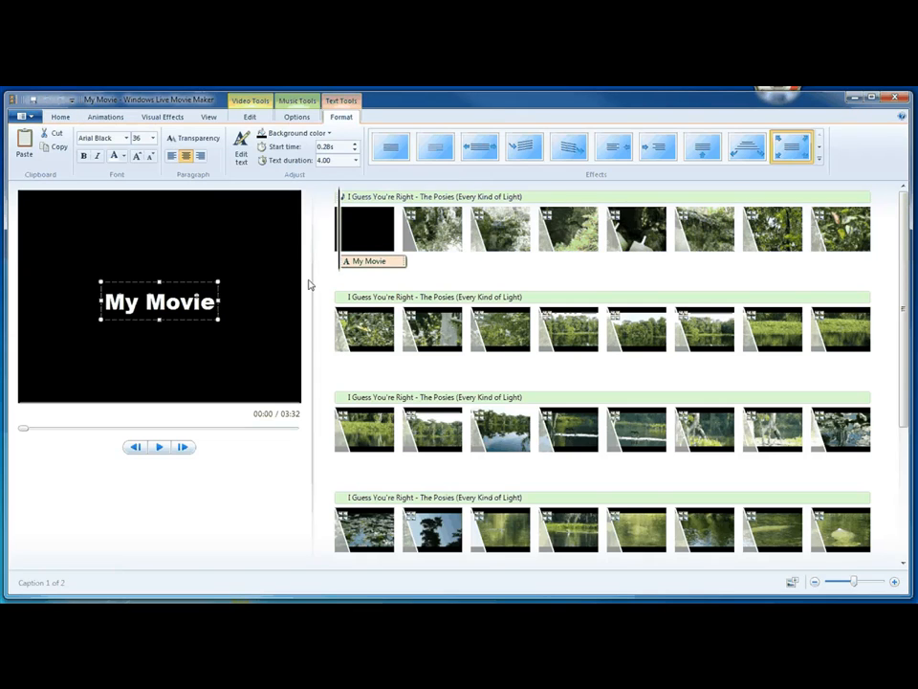
{"action": "left_click", "coordinate": [209, 305]}
{"action": "left_click_drag", "start_coordinate": [209, 305], "coordinate": [151, 304]}
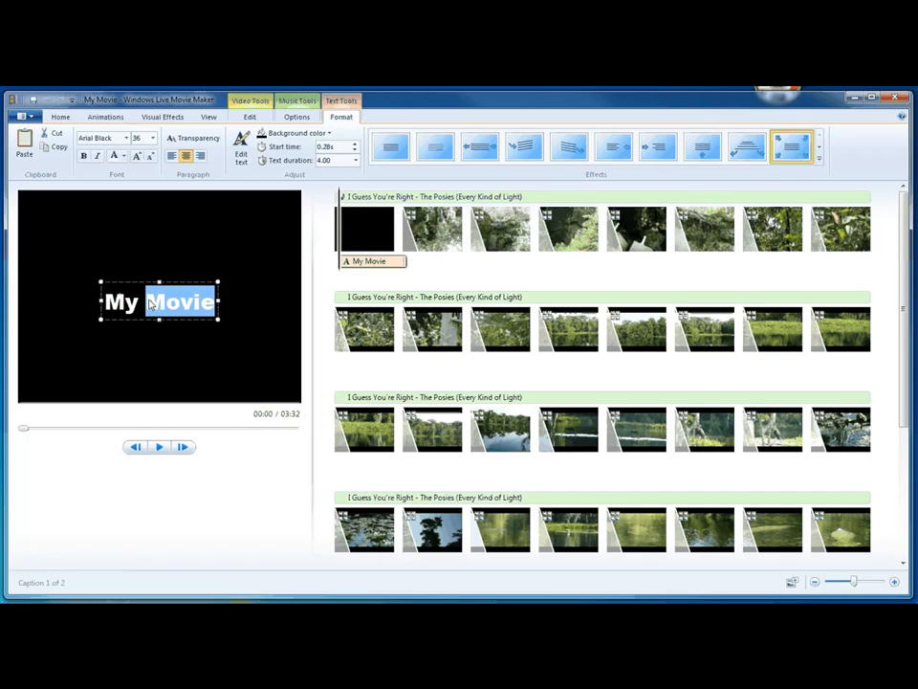
{"action": "type", "text": "Vacation M"}
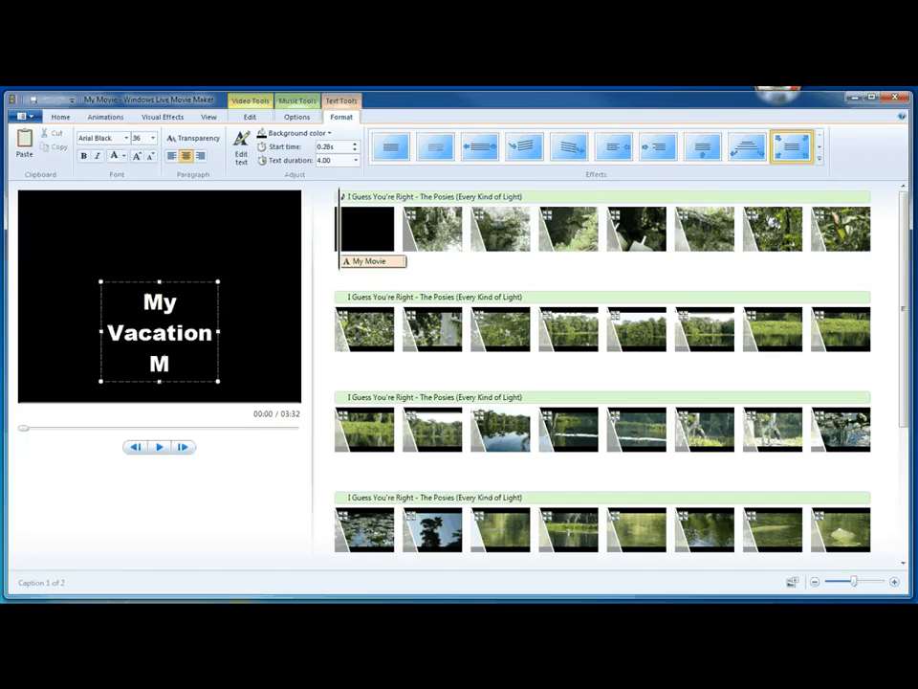
{"action": "type", "text": "ovie"}
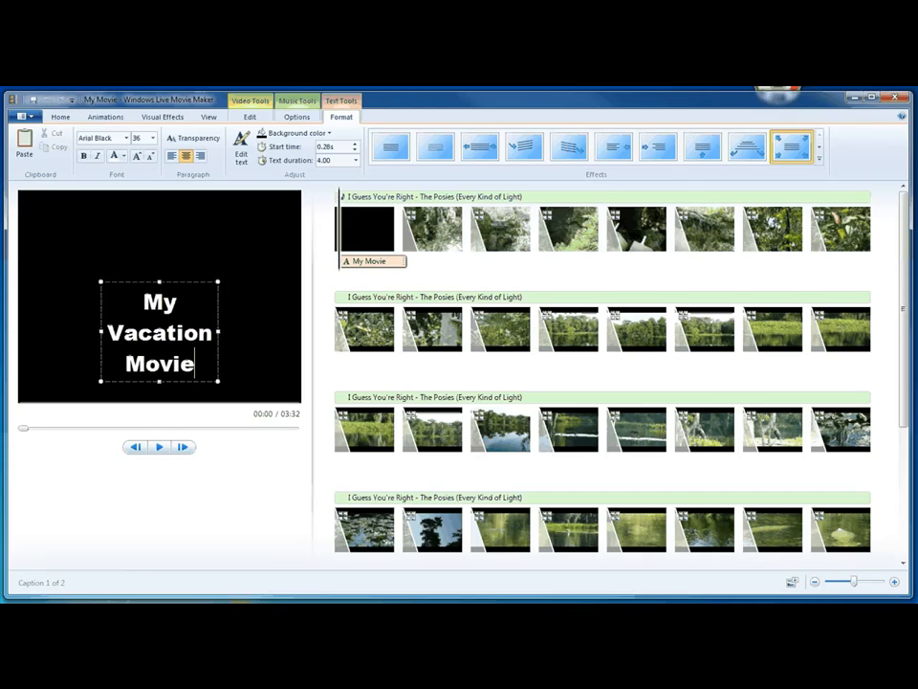
- Move the opening caption higher on the black title frame and widen its text box on both sides so the title fits on two lines
{"action": "left_click", "coordinate": [159, 282]}
{"action": "left_click_drag", "start_coordinate": [159, 281], "coordinate": [159, 237]}
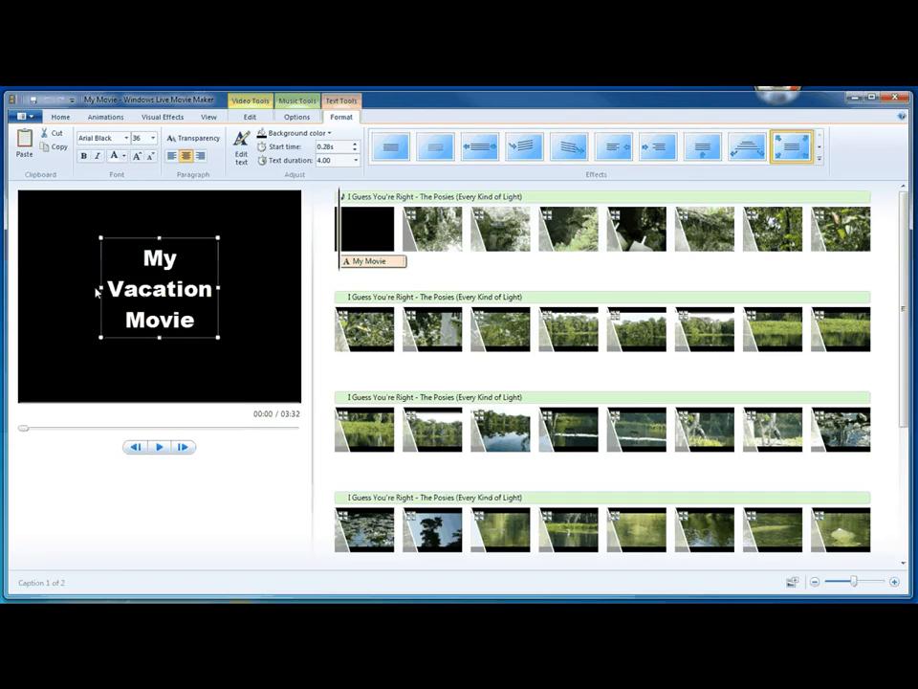
{"action": "left_click_drag", "start_coordinate": [98, 288], "coordinate": [61, 285]}
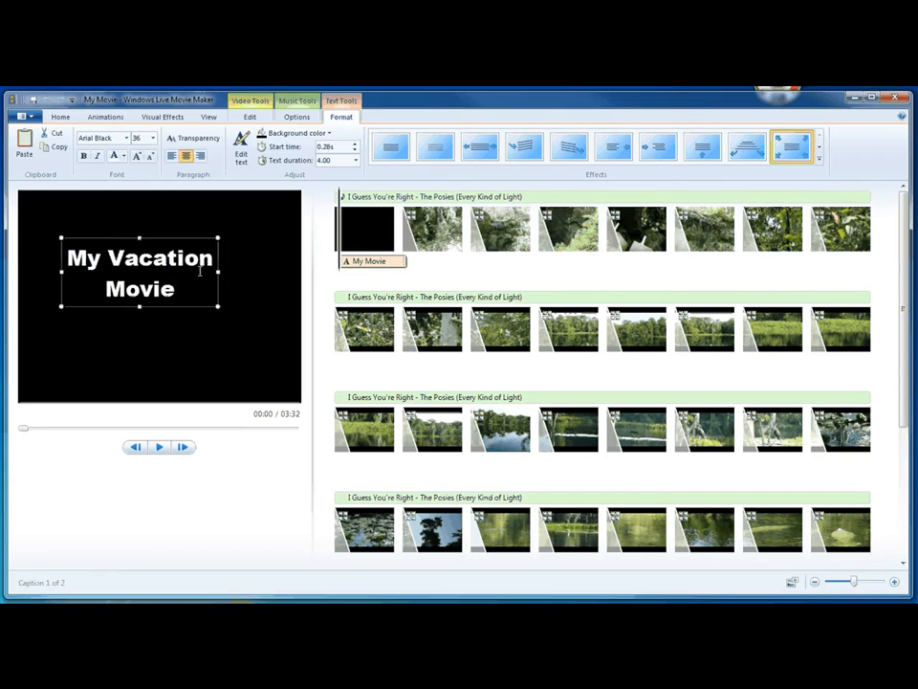
{"action": "left_click_drag", "start_coordinate": [218, 272], "coordinate": [260, 274]}
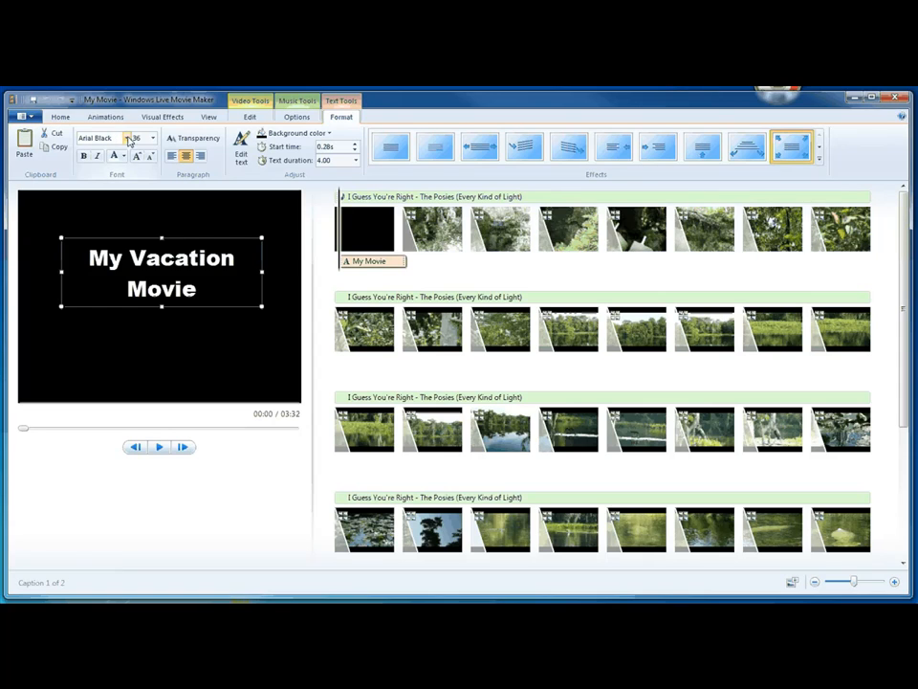
- Try Adobe Caslon Pro Bold on the opening caption, and settle on the Alien Encounters font
{"action": "left_click", "coordinate": [127, 139]}
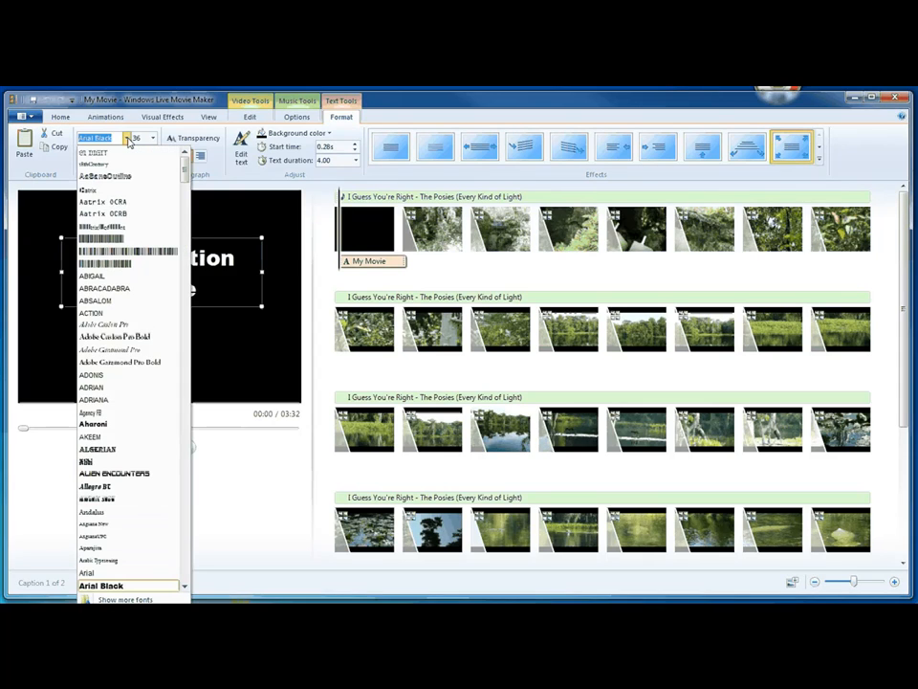
{"action": "left_click", "coordinate": [121, 339]}
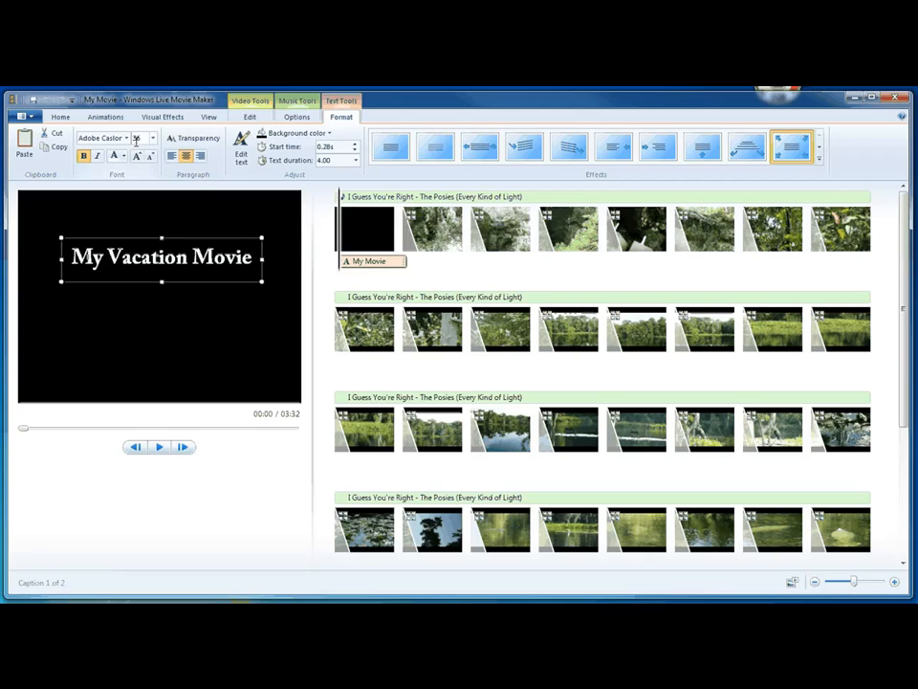
{"action": "left_click", "coordinate": [126, 139]}
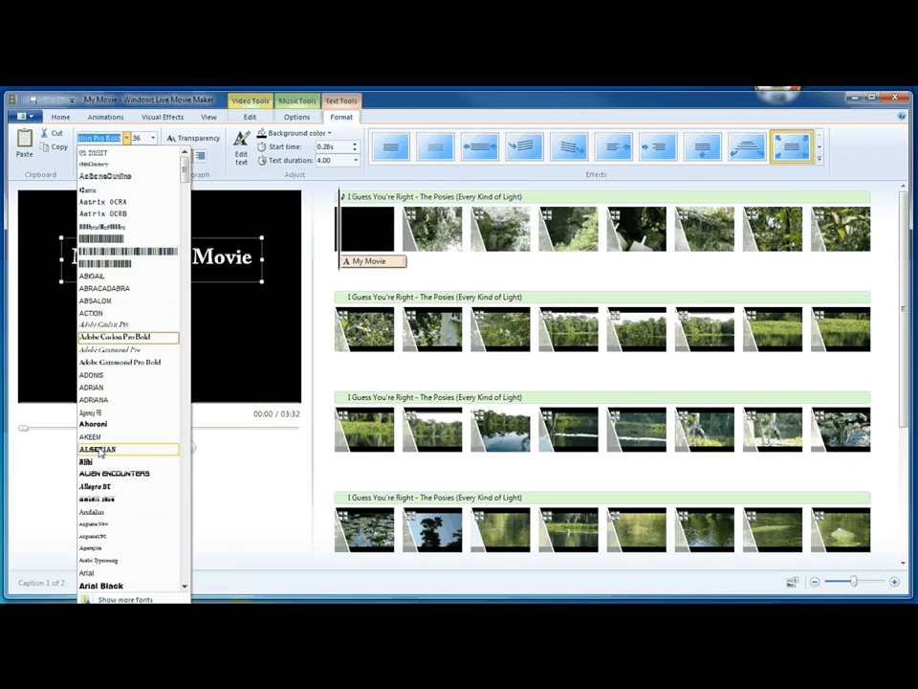
{"action": "left_click", "coordinate": [106, 475]}
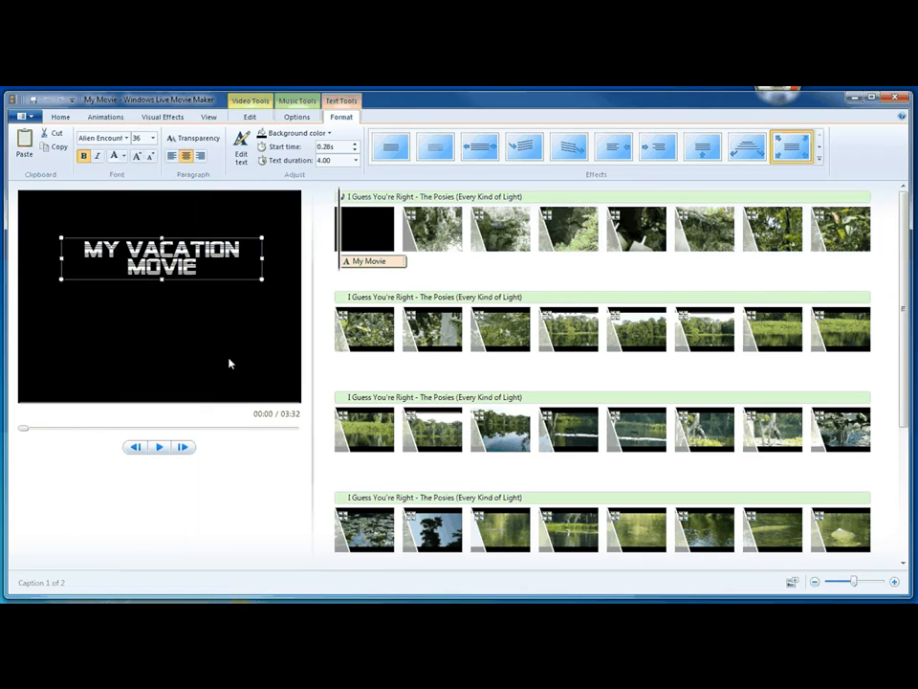
- Replace the closing caption "The End" with the text "Part 2 coming Soon"
{"action": "scroll", "coordinate": [889, 314], "scroll_direction": "down", "scroll_amount": 5}
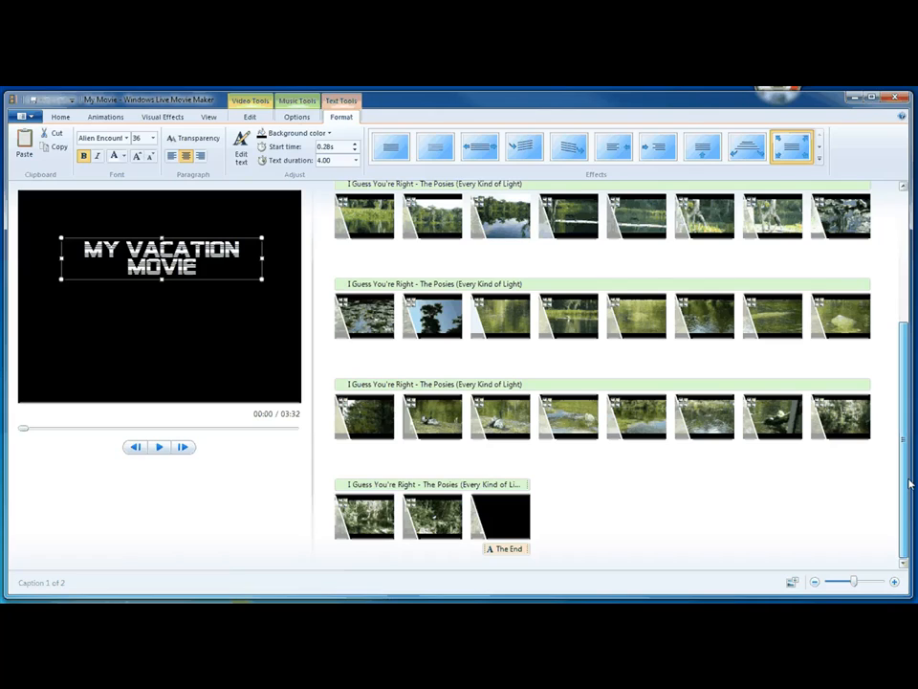
{"action": "left_click", "coordinate": [524, 552]}
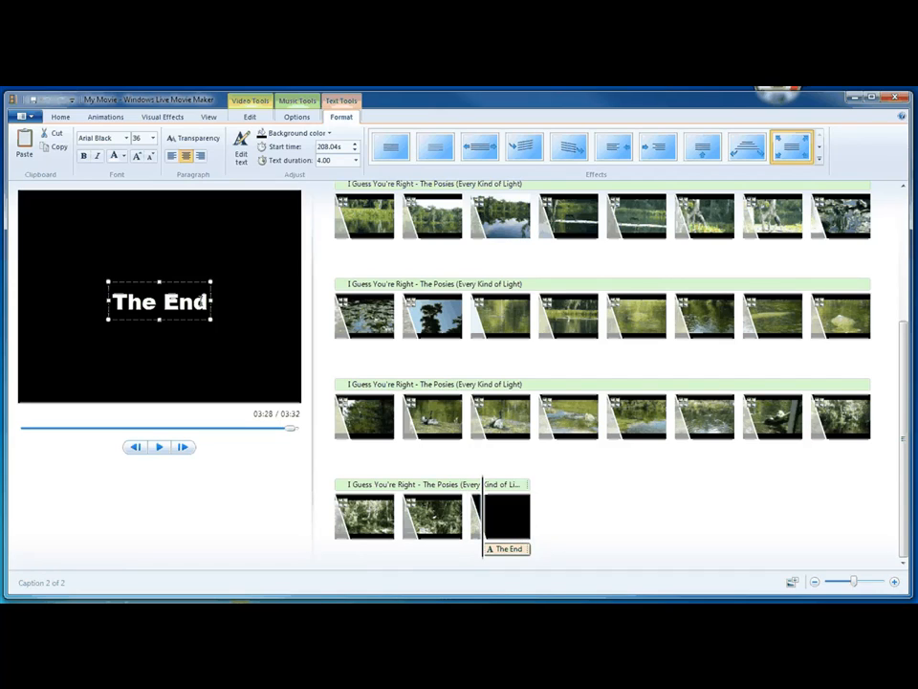
{"action": "left_click_drag", "start_coordinate": [205, 301], "coordinate": [111, 301]}
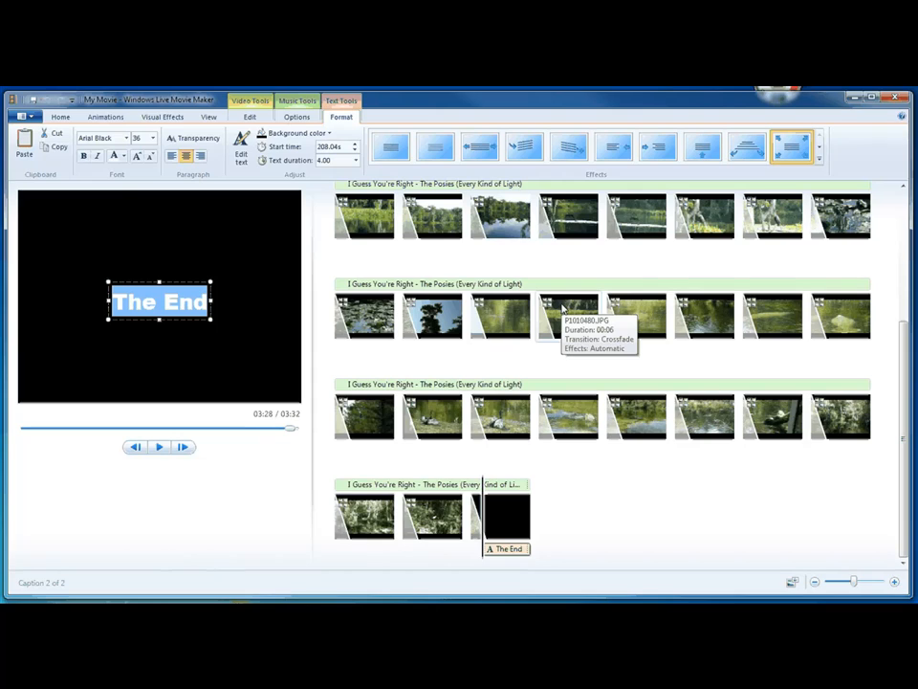
{"action": "type", "text": "Part "}
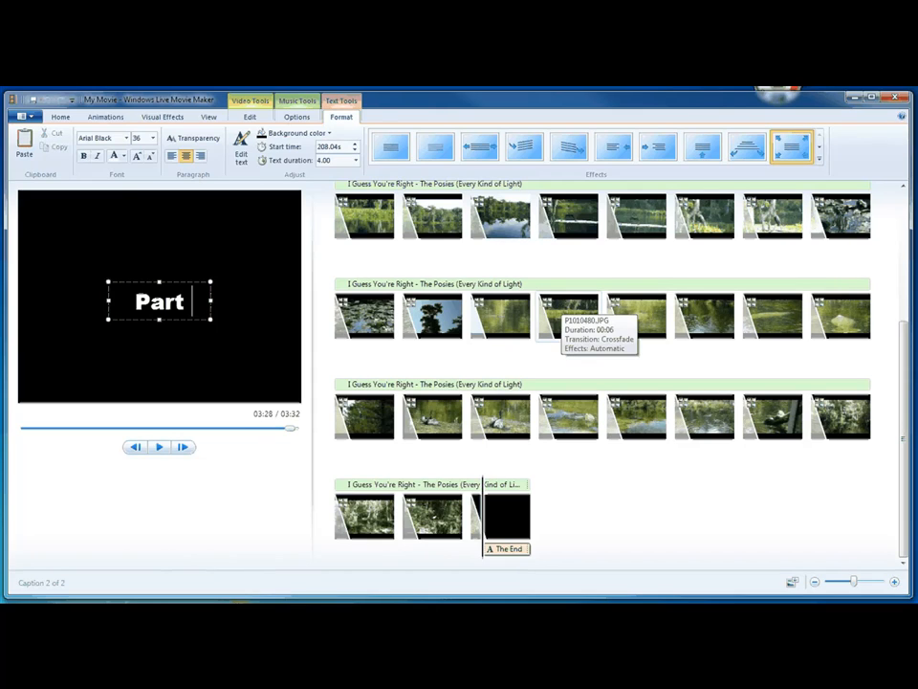
{"action": "type", "text": "2 coming"}
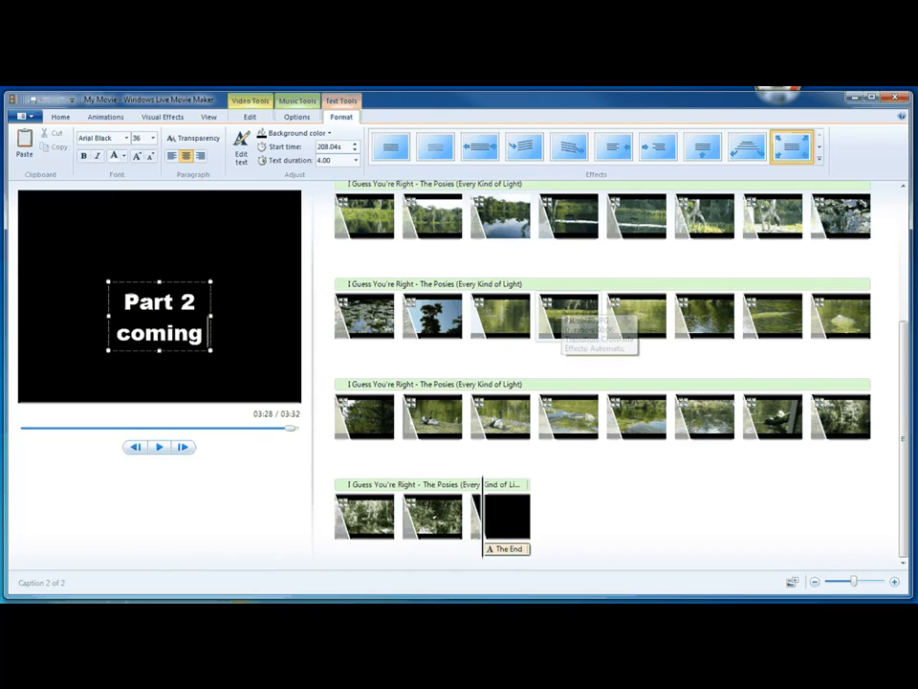
{"action": "type", "text": " Soon"}
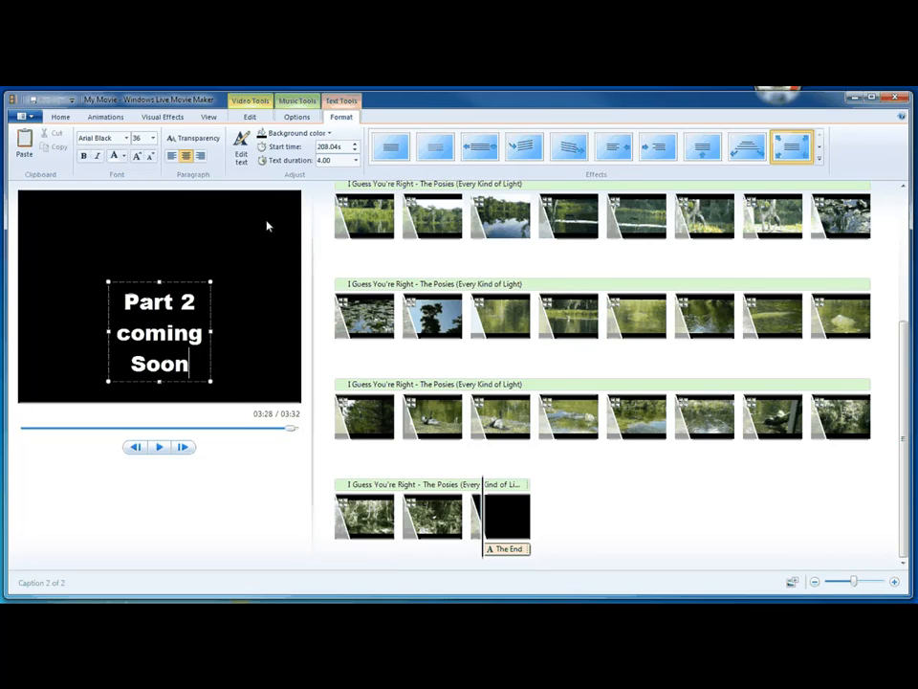
- Move the closing caption higher in the frame and resize its text box so the wording fits on two lines
{"action": "left_click_drag", "start_coordinate": [159, 281], "coordinate": [160, 228]}
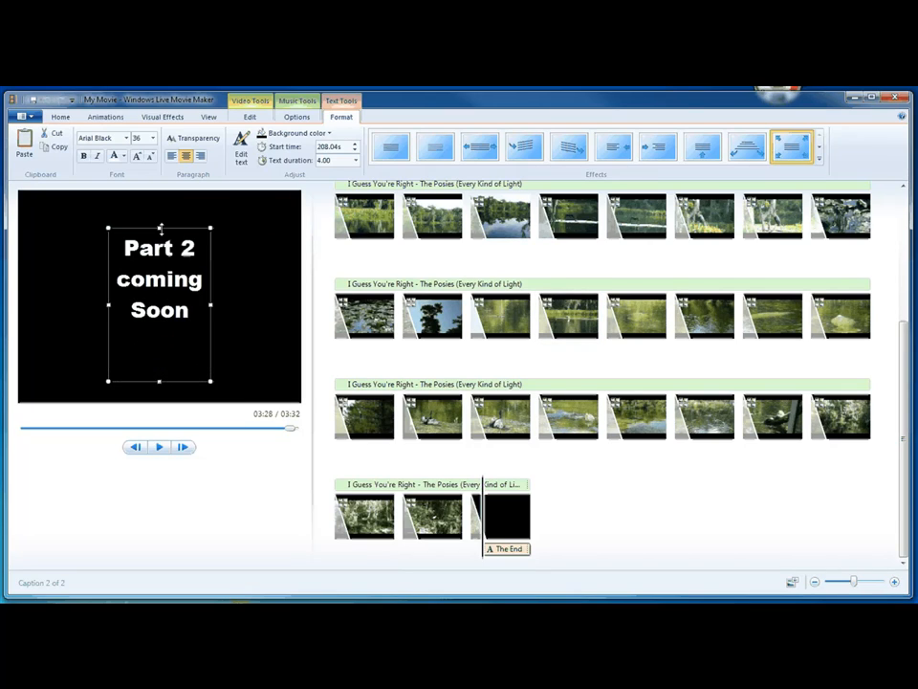
{"action": "left_click_drag", "start_coordinate": [109, 279], "coordinate": [45, 278]}
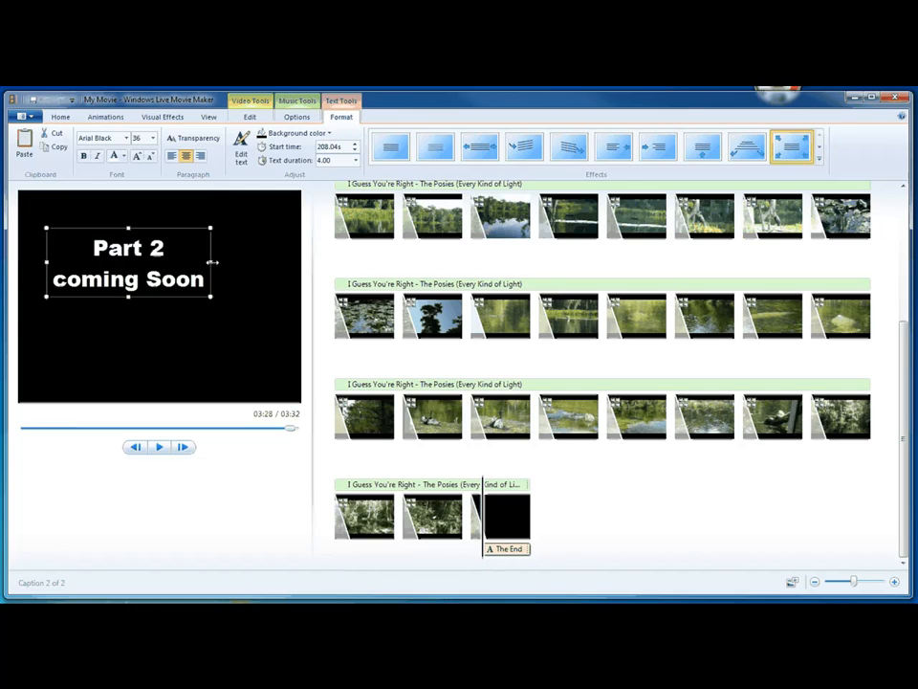
{"action": "mouse_move", "coordinate": [213, 261]}
{"action": "left_mouse_down"}
{"action": "mouse_move", "coordinate": [227, 261]}
{"action": "mouse_move", "coordinate": [206, 261]}
{"action": "left_mouse_up"}
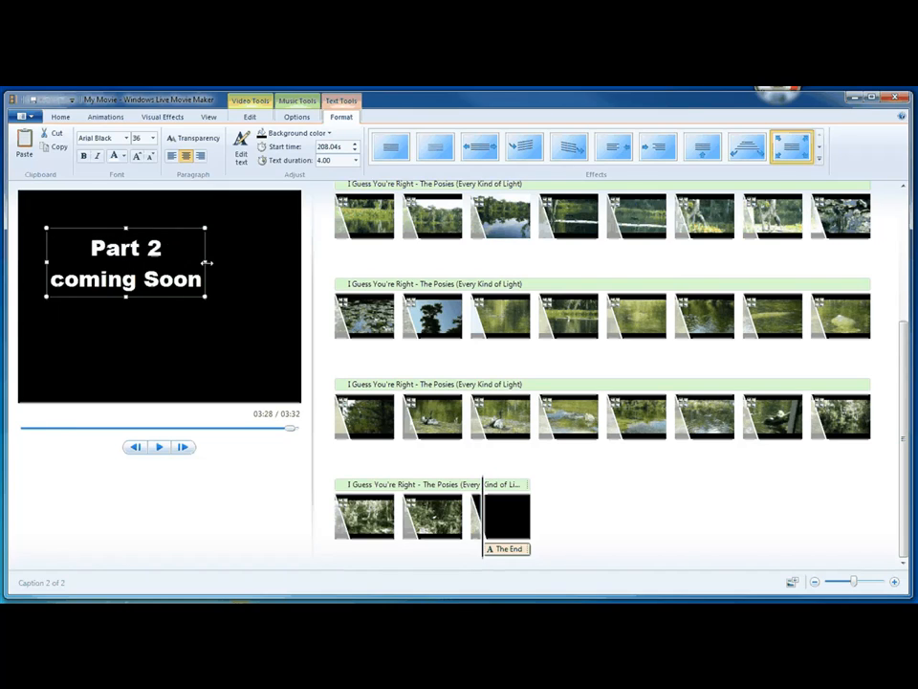
- Capitalize "Coming" in the closing caption and adjust both sides of its text box to roughly center "Part 2 Coming Soon" horizontally
{"action": "left_click", "coordinate": [64, 280]}
{"action": "key", "text": "BackSpace"}
{"action": "type", "text": "Coming"}
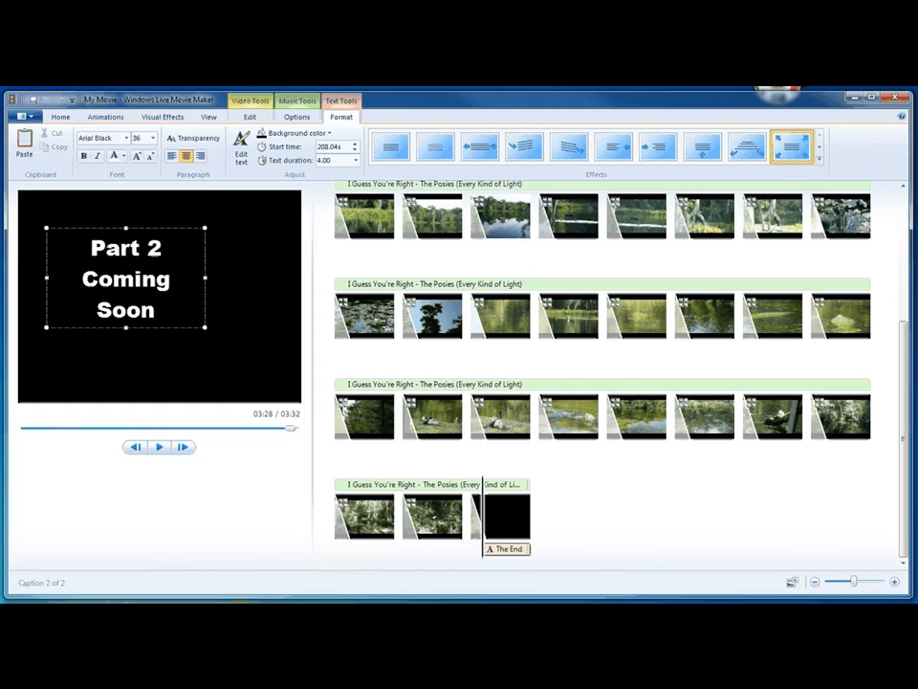
{"action": "mouse_move", "coordinate": [204, 277]}
{"action": "left_mouse_down"}
{"action": "mouse_move", "coordinate": [223, 277]}
{"action": "mouse_move", "coordinate": [215, 278]}
{"action": "left_mouse_up"}
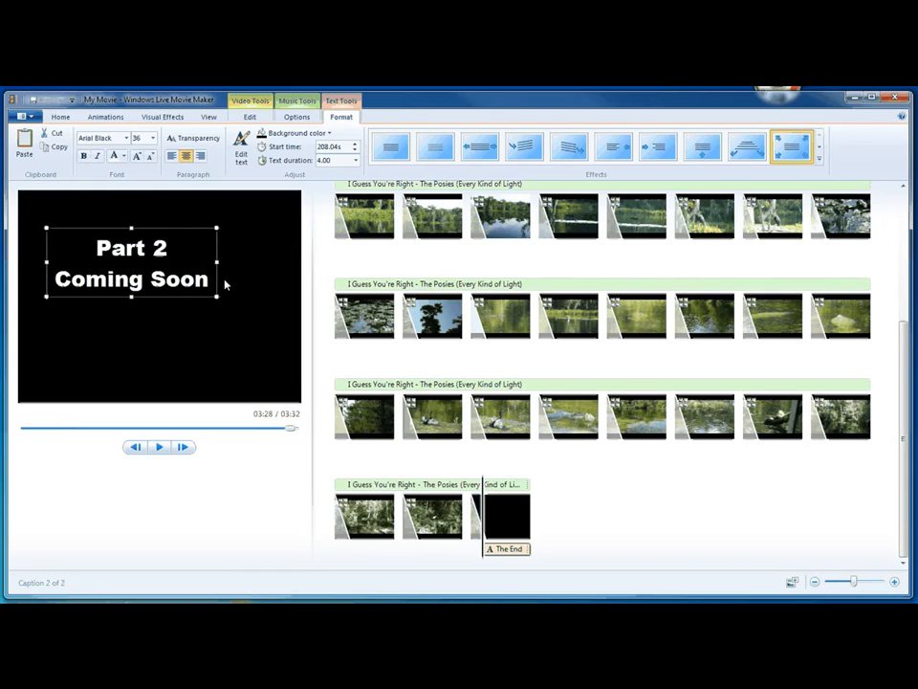
{"action": "left_click", "coordinate": [204, 287]}
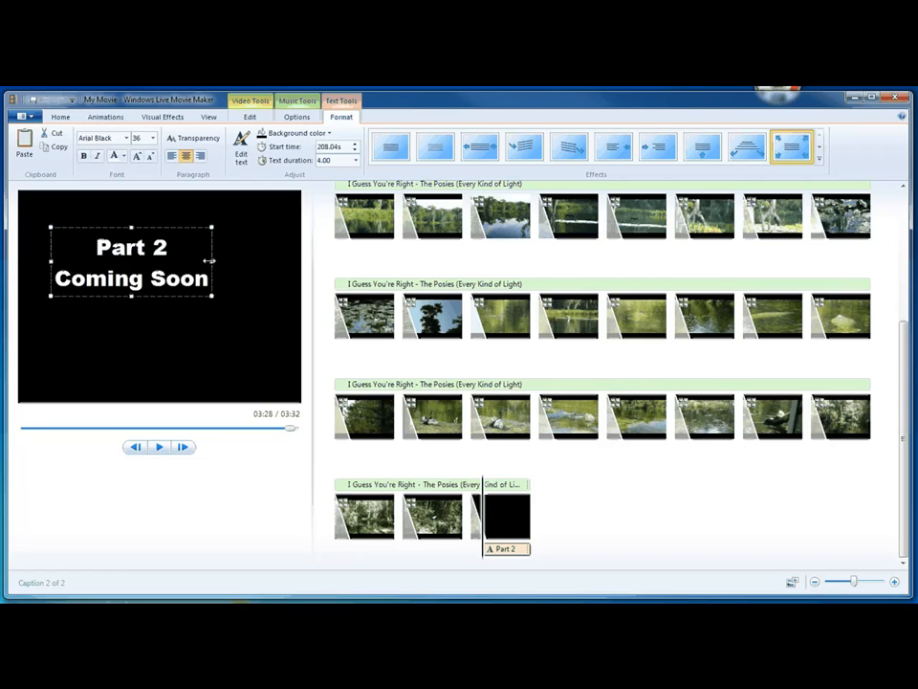
{"action": "left_click_drag", "start_coordinate": [210, 260], "coordinate": [257, 262]}
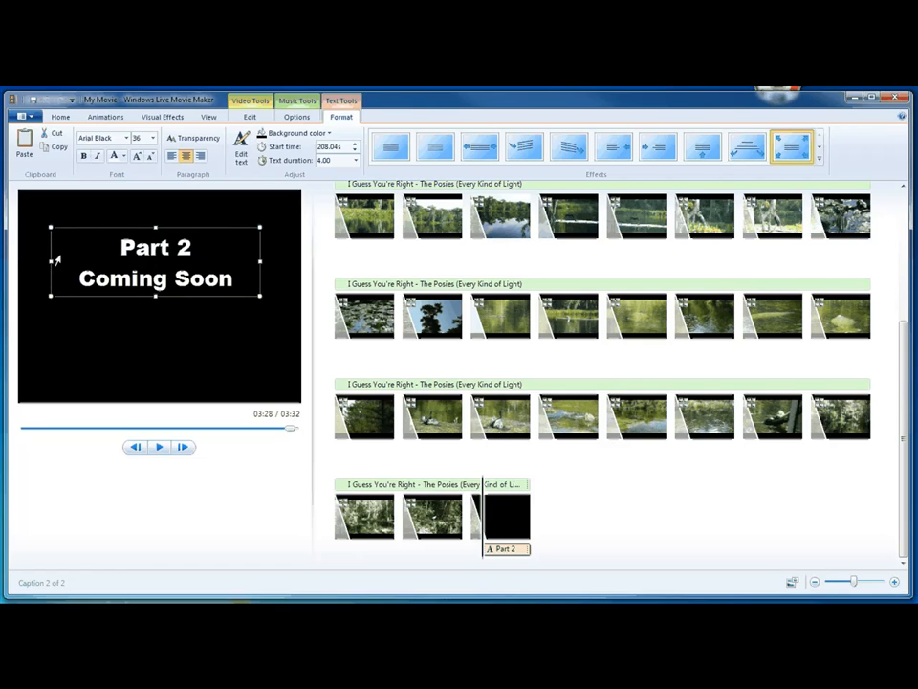
{"action": "left_click_drag", "start_coordinate": [53, 260], "coordinate": [63, 261]}
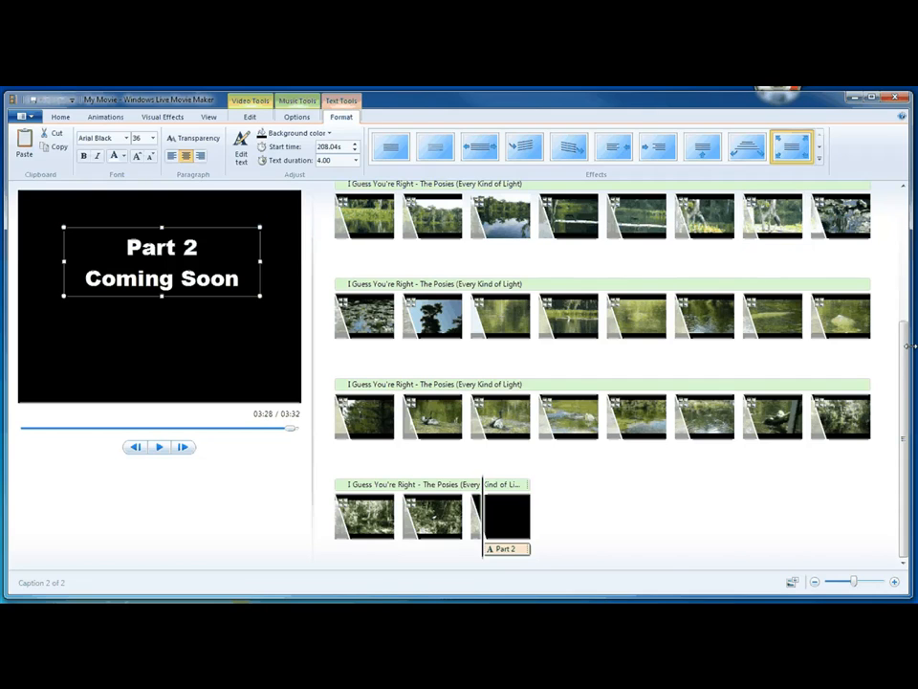
- Play the movie from the opening title through the first few photos, pause it, and look through the sharing options
{"action": "left_click_drag", "start_coordinate": [910, 346], "coordinate": [903, 195]}
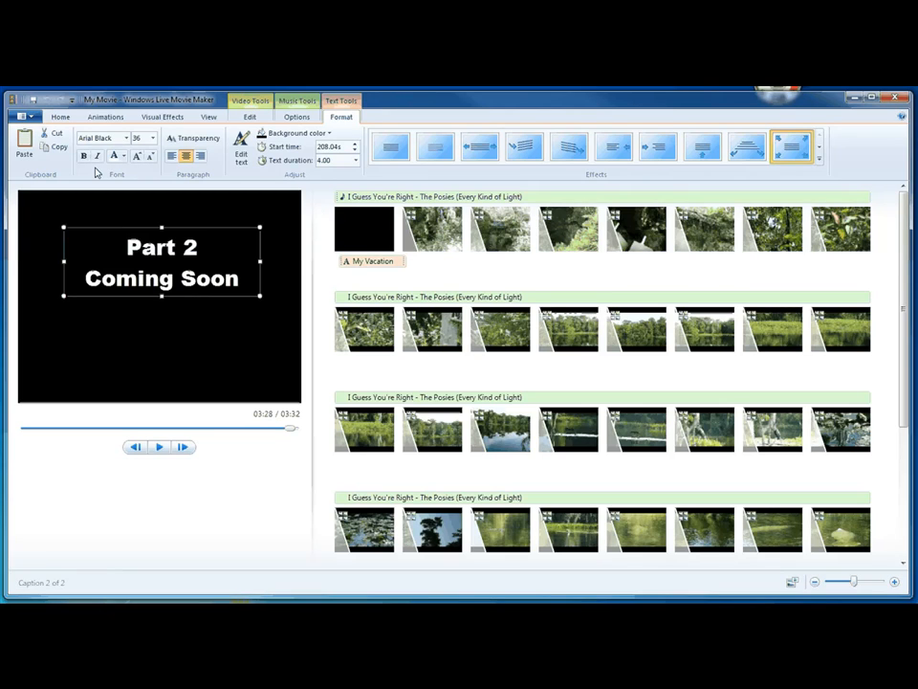
{"action": "left_click", "coordinate": [22, 434]}
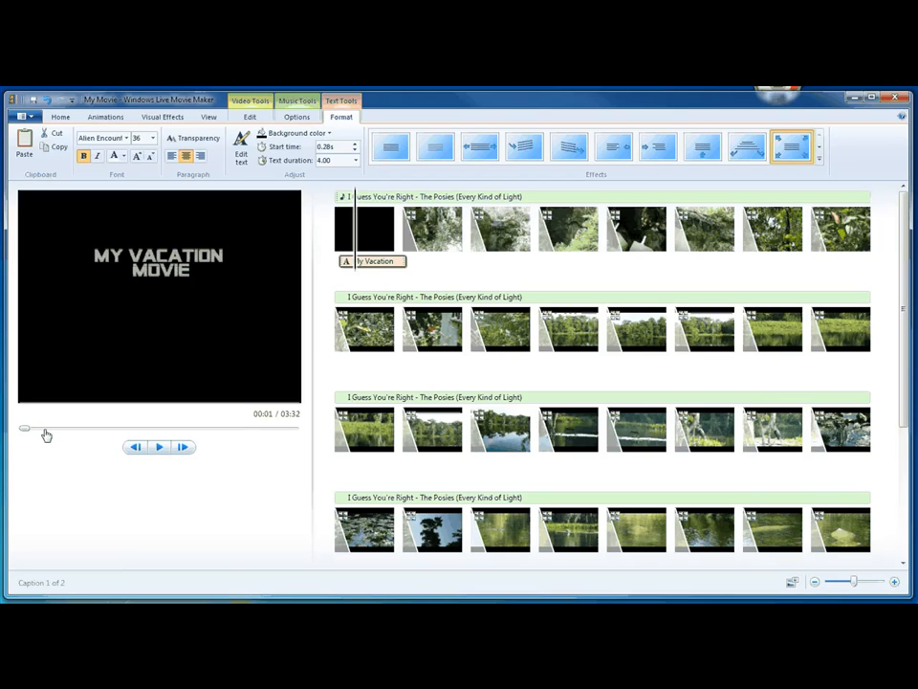
{"action": "left_click", "coordinate": [160, 447]}
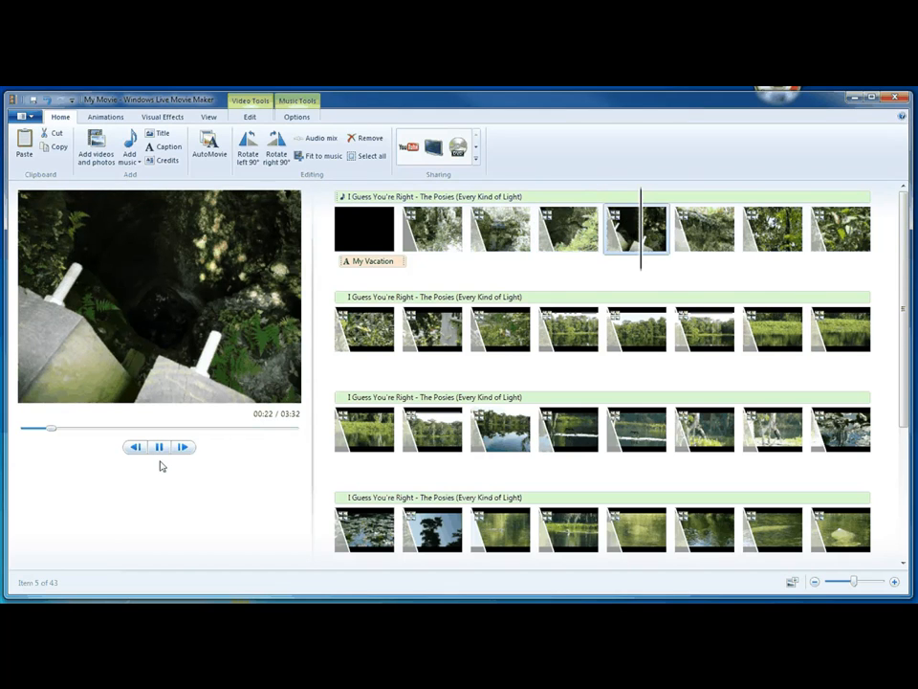
{"action": "left_click", "coordinate": [159, 447]}
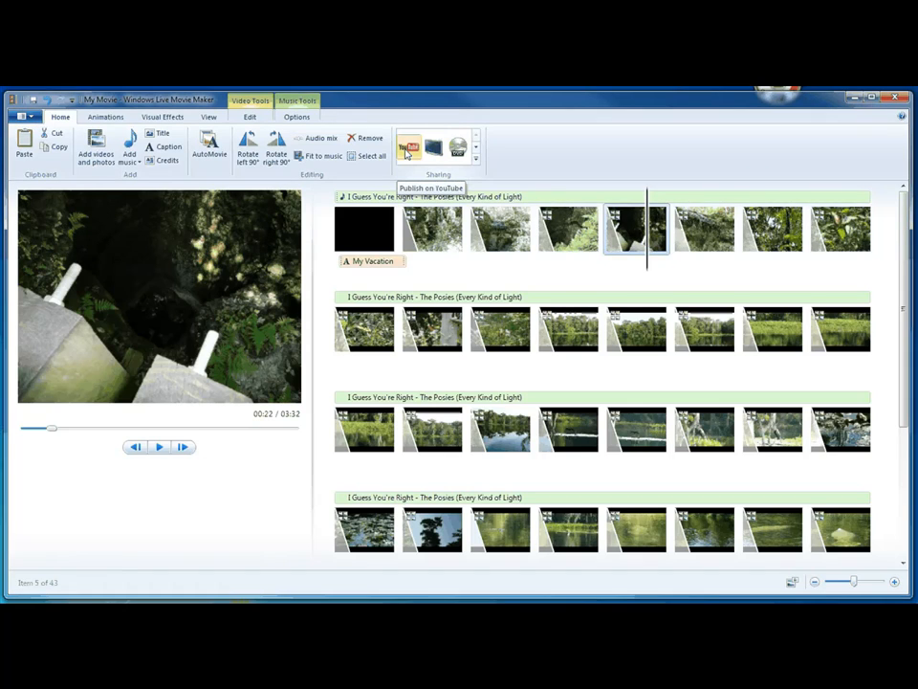
{"action": "left_click", "coordinate": [477, 147]}
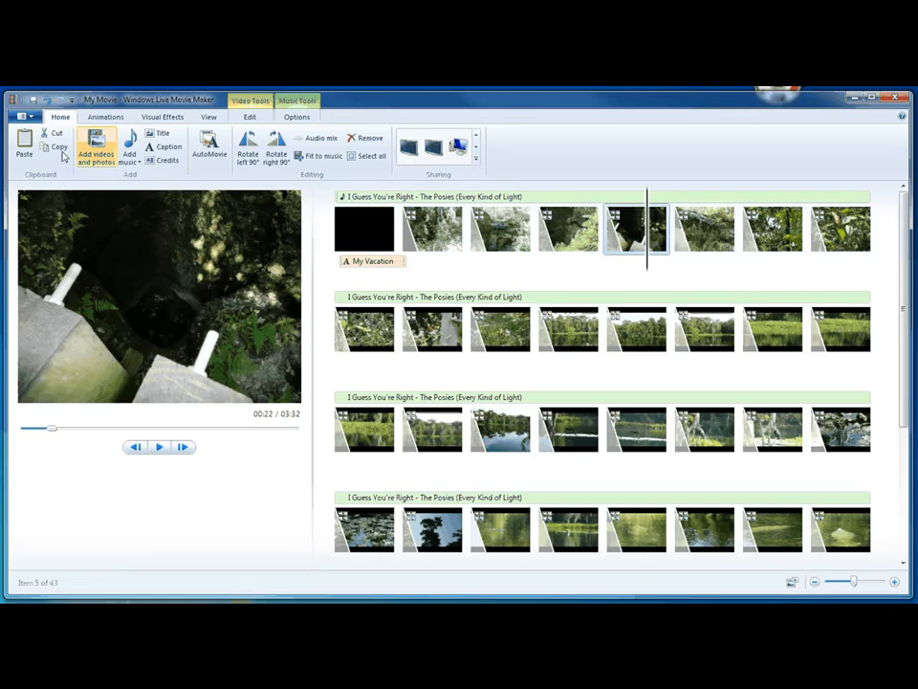
- Save the project in My Documents as a Movie Maker project named MyVactation
{"action": "left_click", "coordinate": [23, 116]}
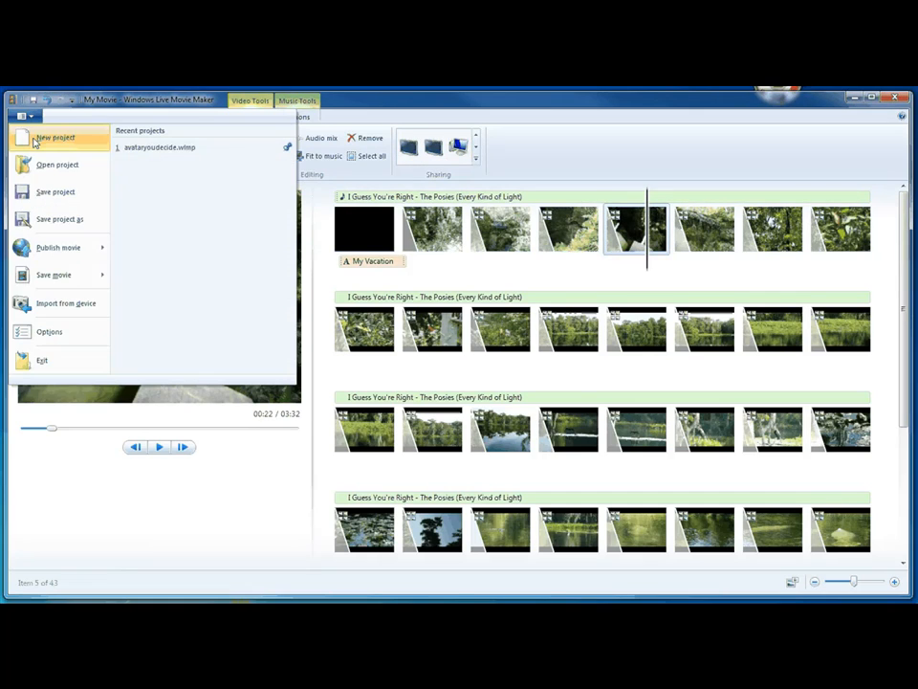
{"action": "left_click", "coordinate": [55, 194]}
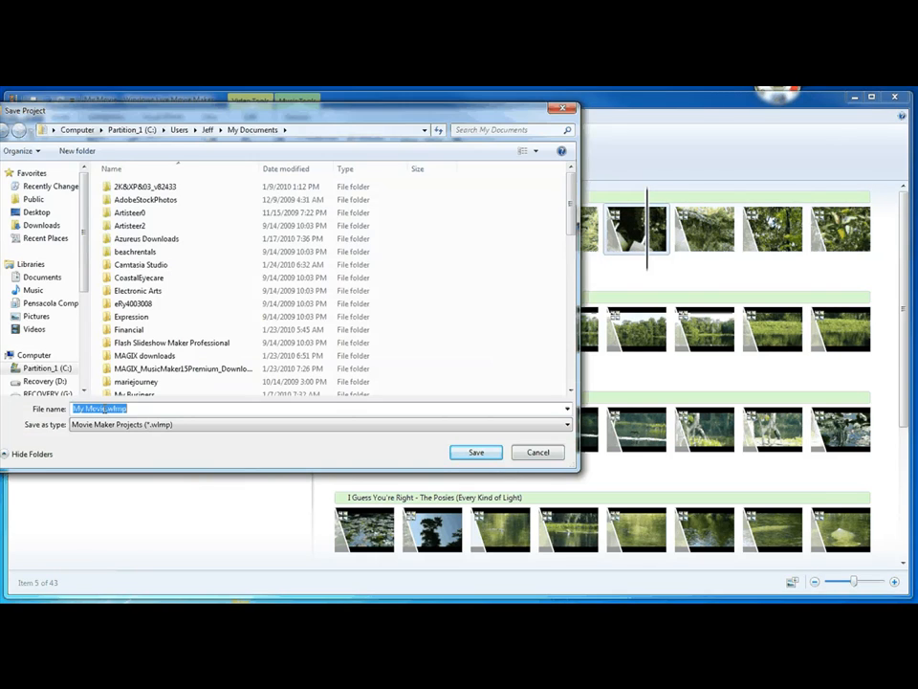
{"action": "left_click_drag", "start_coordinate": [106, 409], "coordinate": [48, 409]}
{"action": "type", "text": "My"}
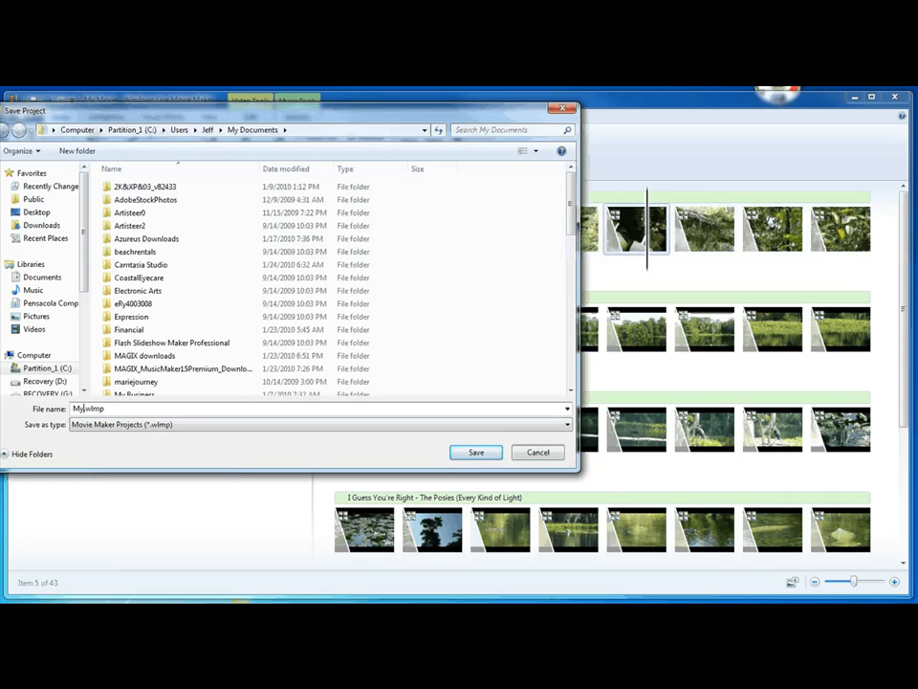
{"action": "type", "text": "Vacation"}
{"action": "key", "text": "Return"}
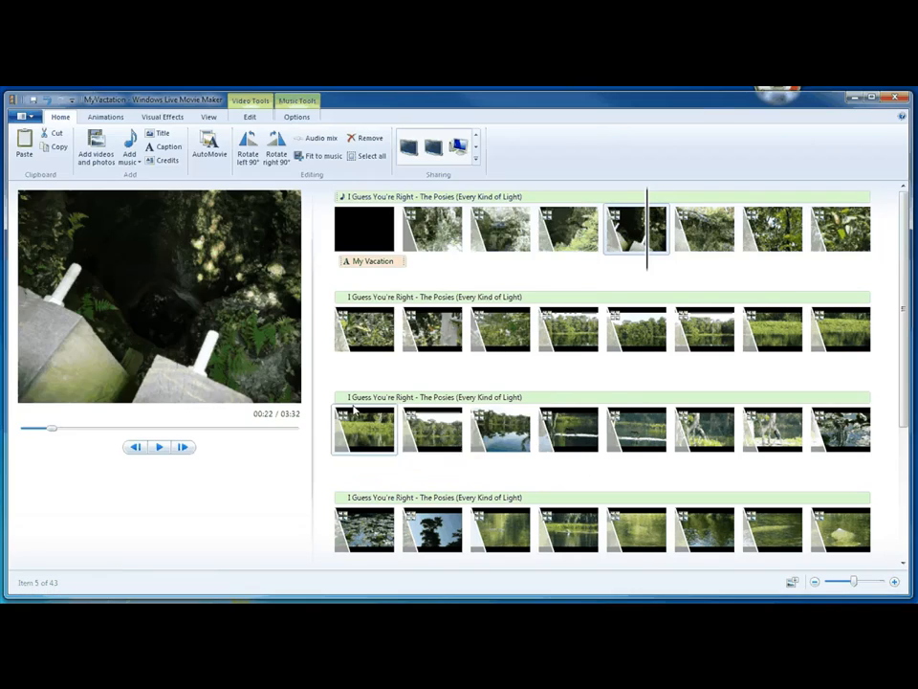
- Review the movie publishing and saving formats, and export the movie in standard definition to My Videos as MyVactation.wmv
{"action": "left_click", "coordinate": [29, 116]}
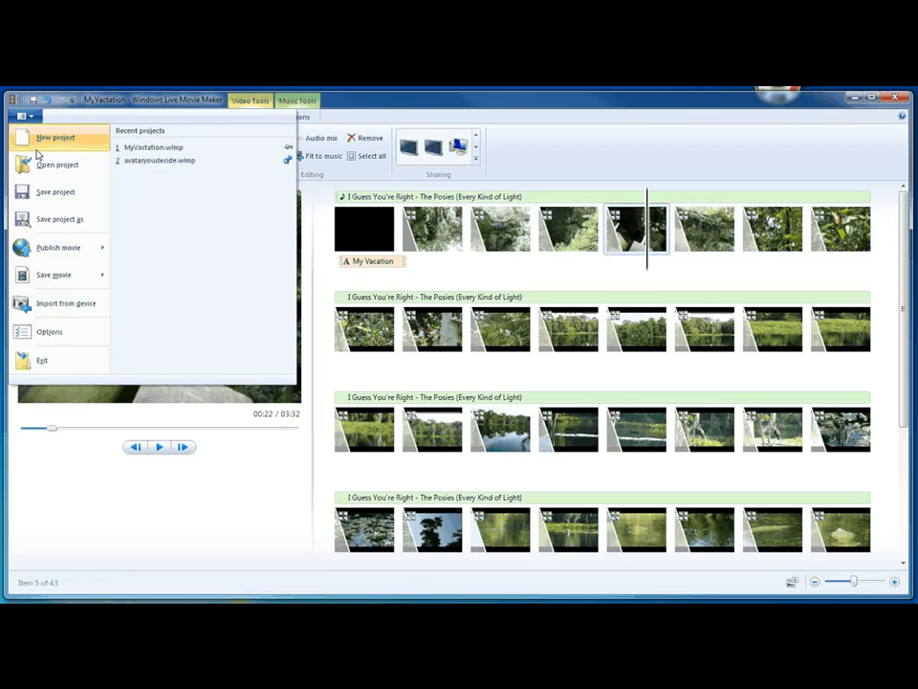
{"action": "mouse_move", "coordinate": [55, 247]}
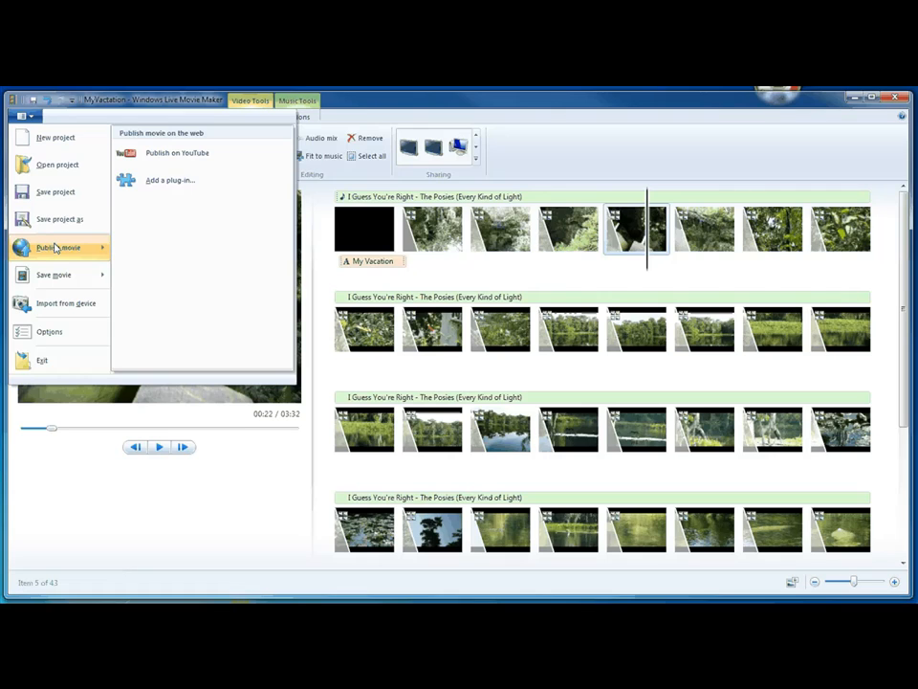
{"action": "mouse_move", "coordinate": [69, 279]}
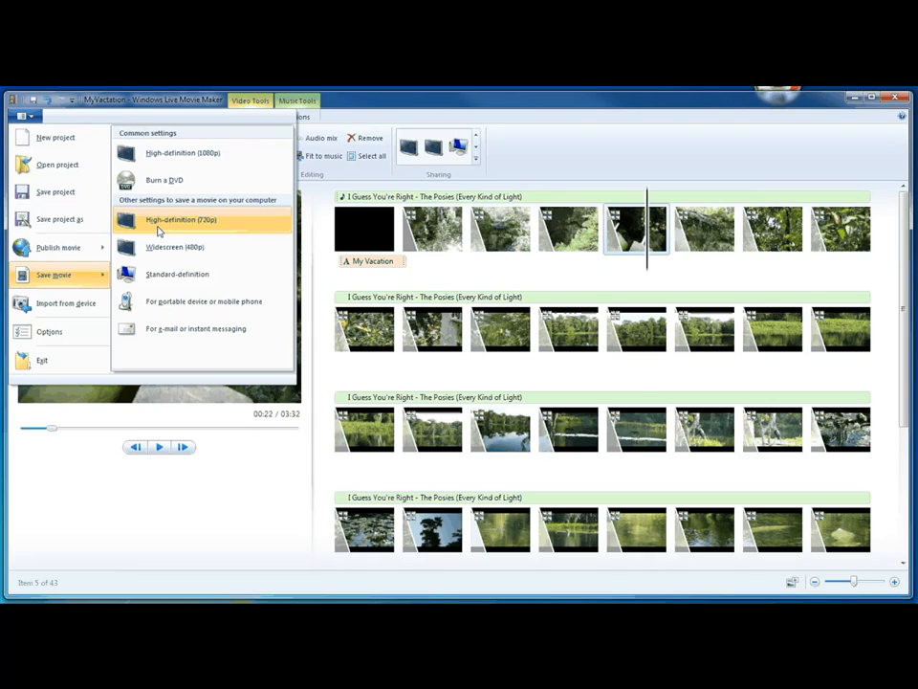
{"action": "mouse_move", "coordinate": [164, 222]}
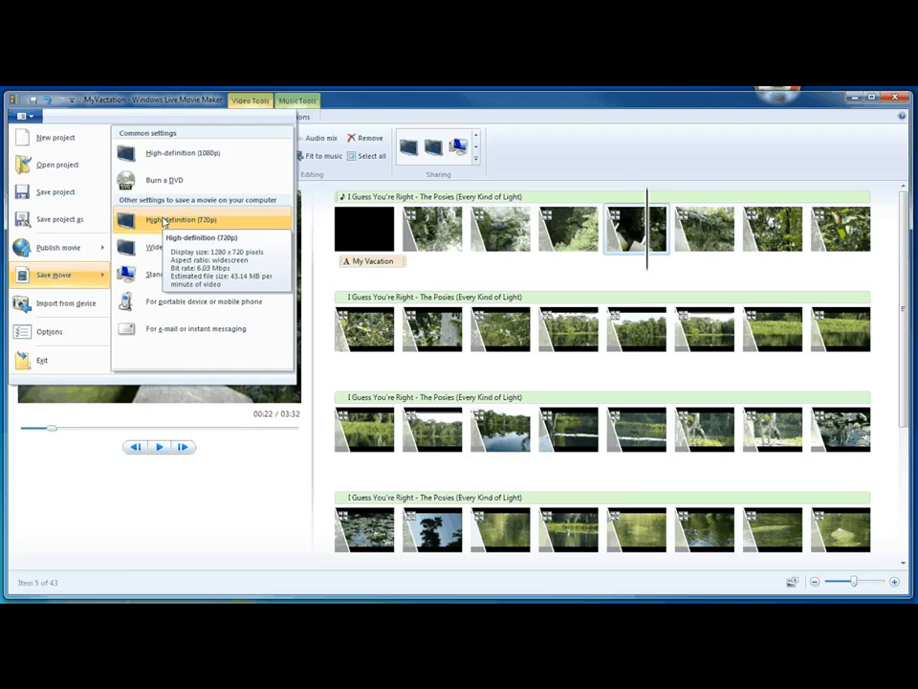
{"action": "mouse_move", "coordinate": [174, 339]}
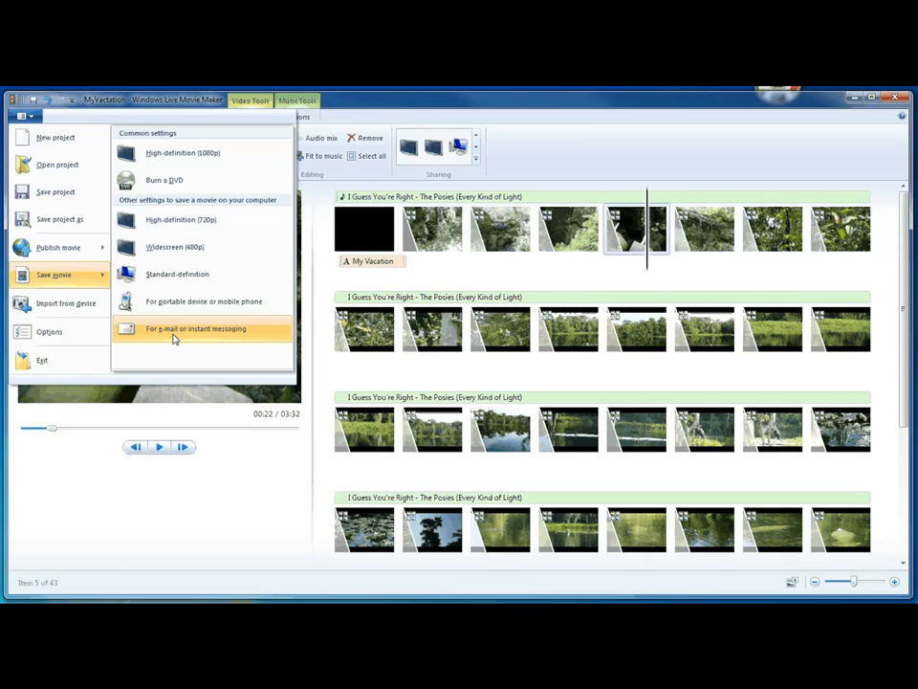
{"action": "mouse_move", "coordinate": [193, 161]}
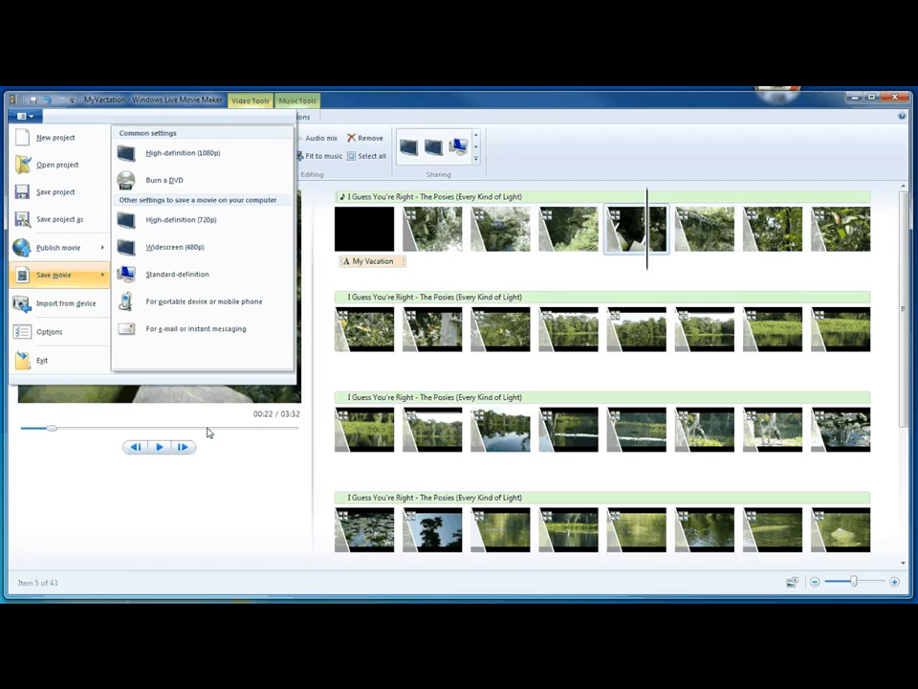
{"action": "left_click", "coordinate": [178, 275]}
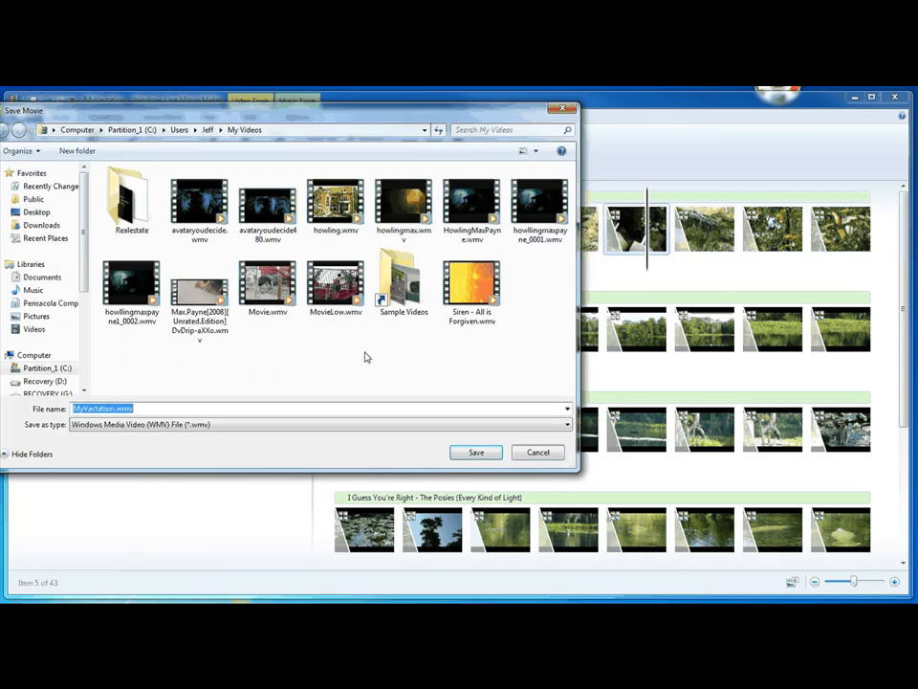
{"action": "left_click", "coordinate": [475, 453]}
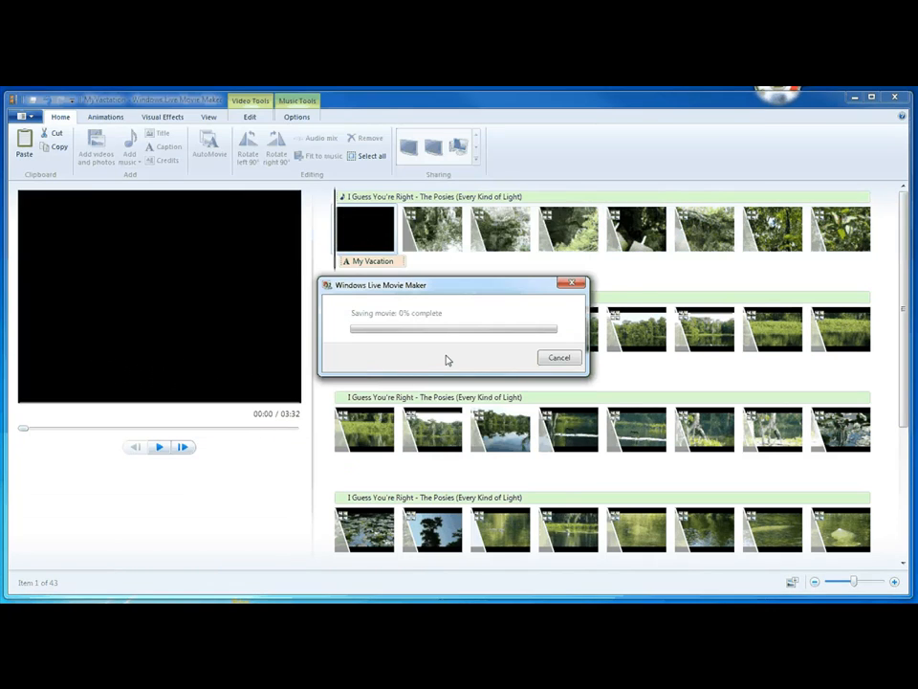